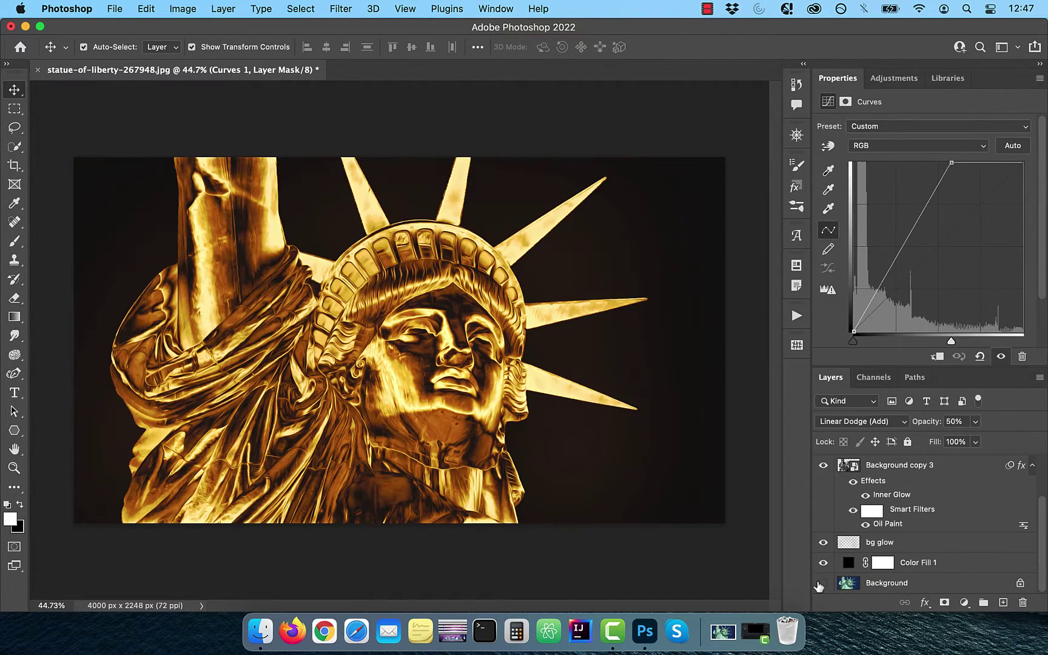
# Toggle the effect layers on and off to compare the golden composite with the original green statue photo.
pyautogui.keyDown('alt'); pyautogui.click(821, 584); pyautogui.keyUp('alt')
pyautogui.keyDown('alt'); pyautogui.click(822, 583); pyautogui.keyUp('alt')
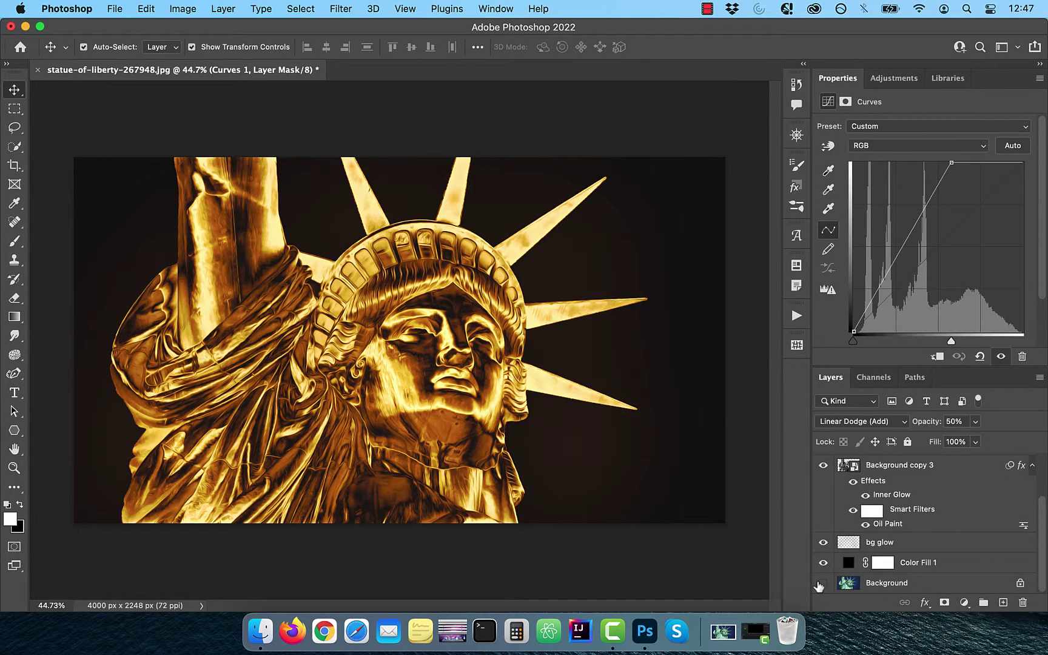
pyautogui.keyDown('alt'); pyautogui.click(821, 584); pyautogui.keyUp('alt')
pyautogui.keyDown('alt'); pyautogui.click(822, 584); pyautogui.keyUp('alt')
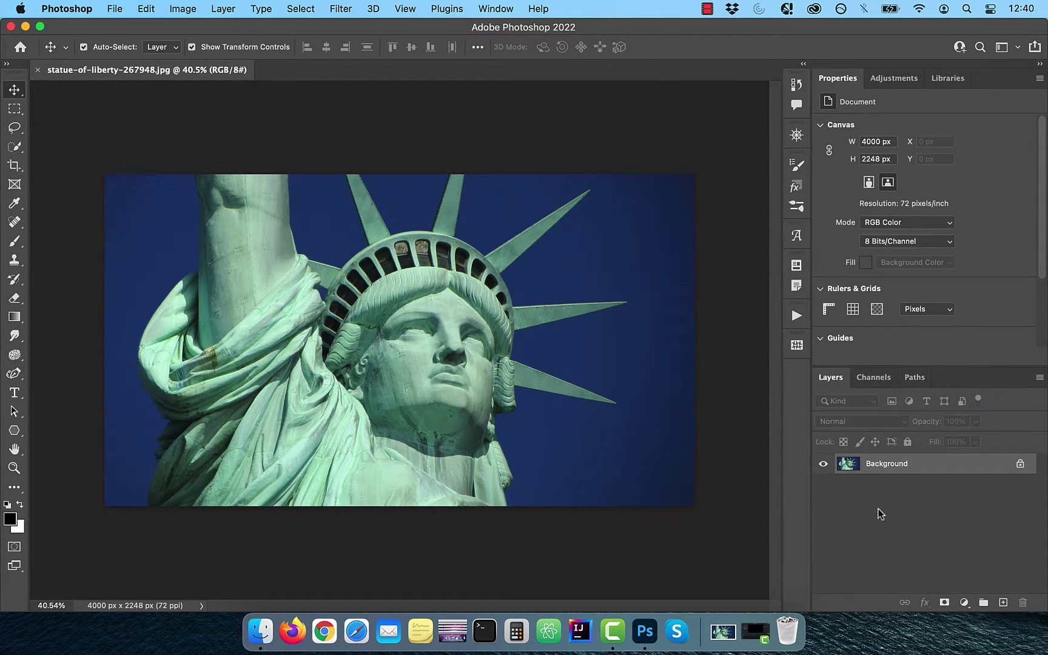
# Duplicate Background, hide the original, and Select Subject on the statue, checking edges in Quick Mask.
pyautogui.moveTo(877, 472); pyautogui.dragTo(1003, 602)
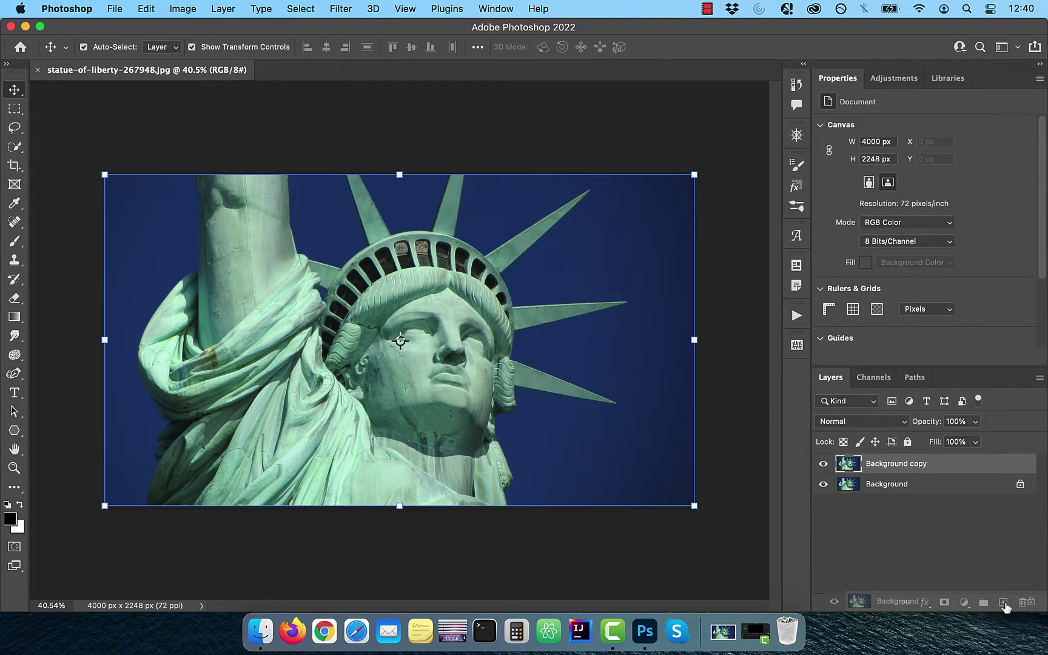
pyautogui.click(823, 483)
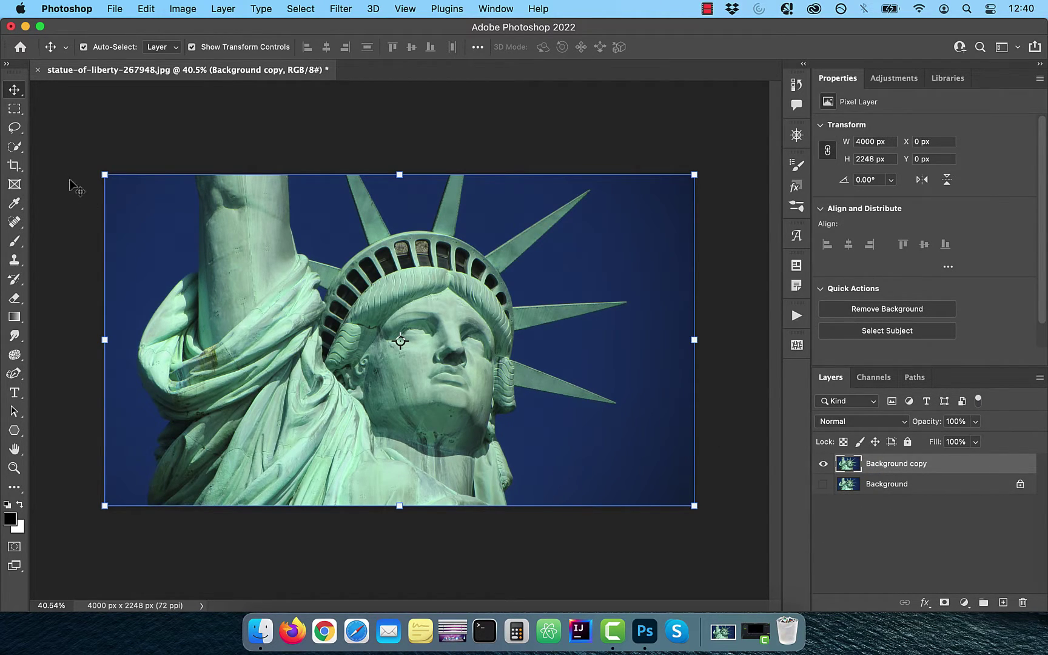
pyautogui.click(16, 147)
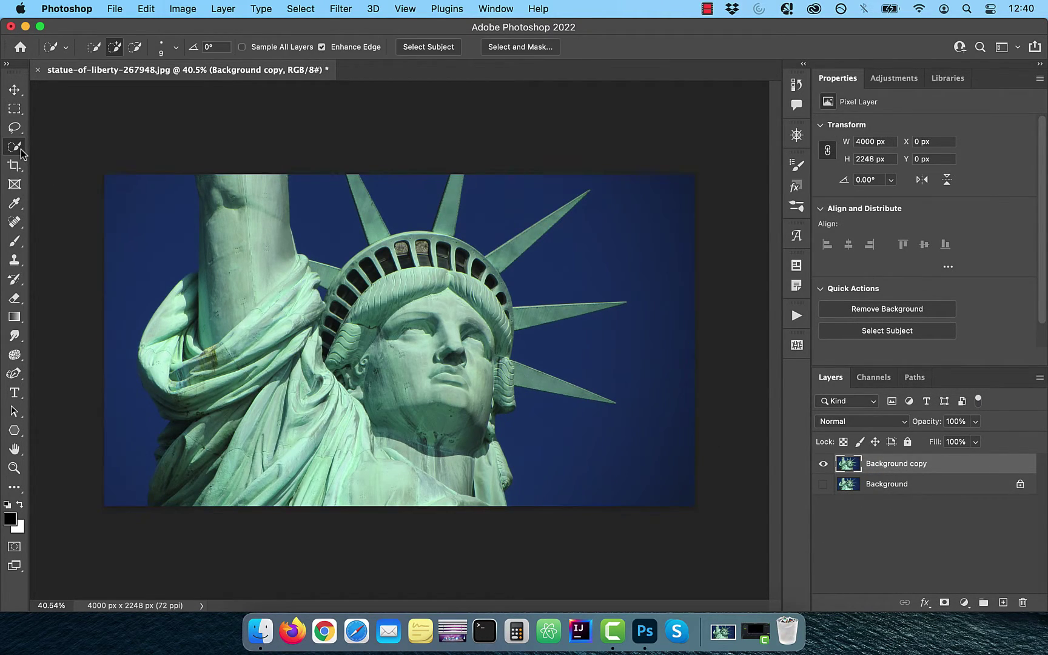
pyautogui.click(431, 51)
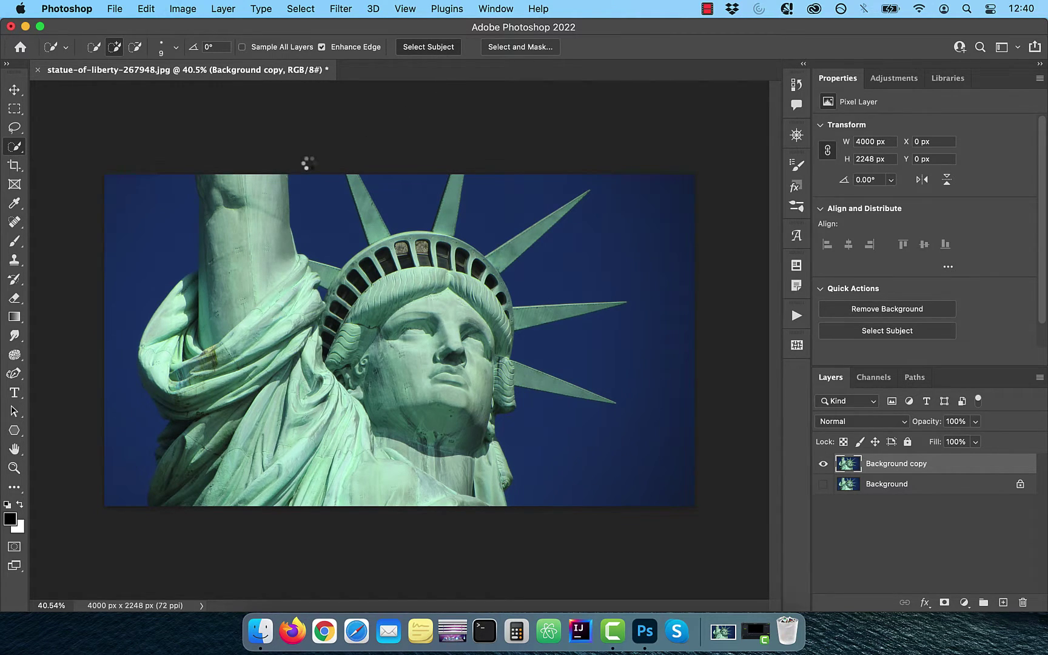
pyautogui.scroll(3, 405, 339)
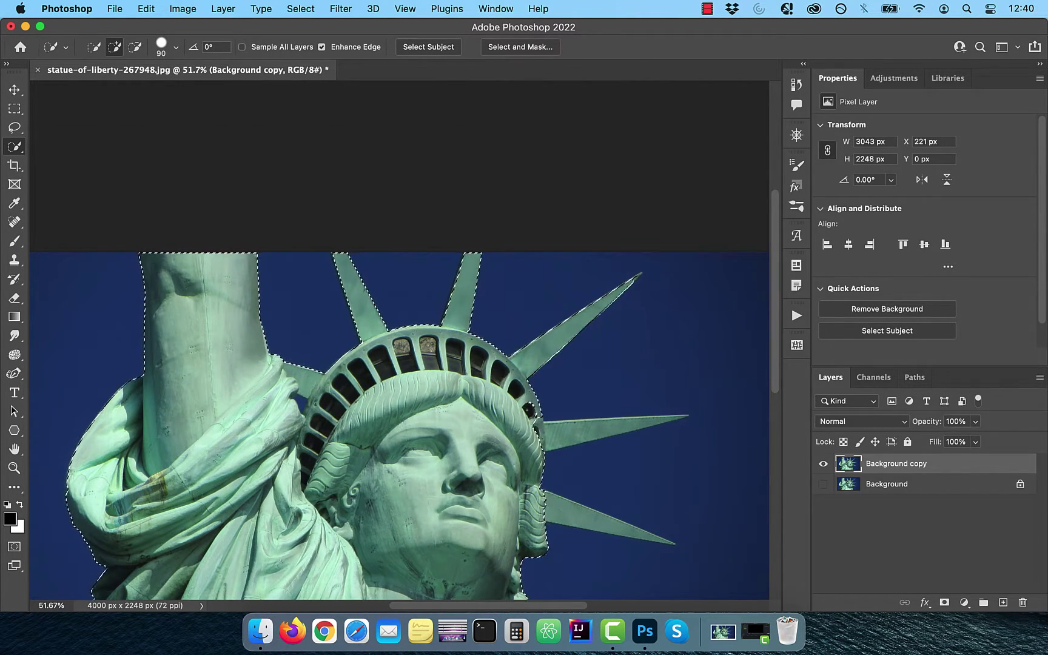
pyautogui.scroll(5, 503, 437)
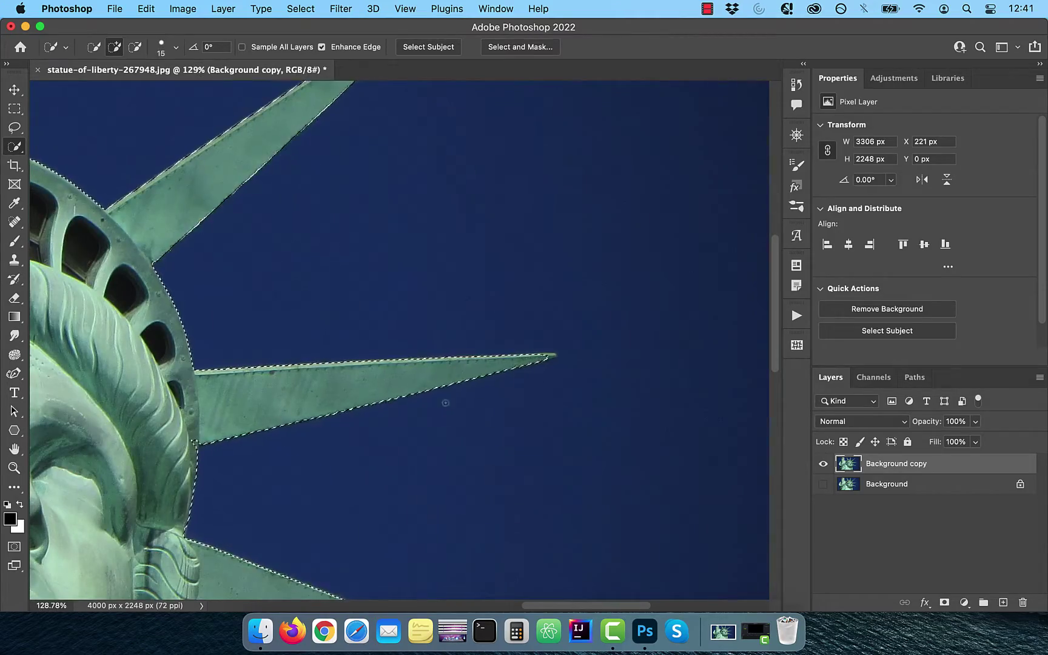
pyautogui.scroll(-2, 445, 402)
pyautogui.scroll(4, 491, 243)
pyautogui.press('q')
pyautogui.press('q')
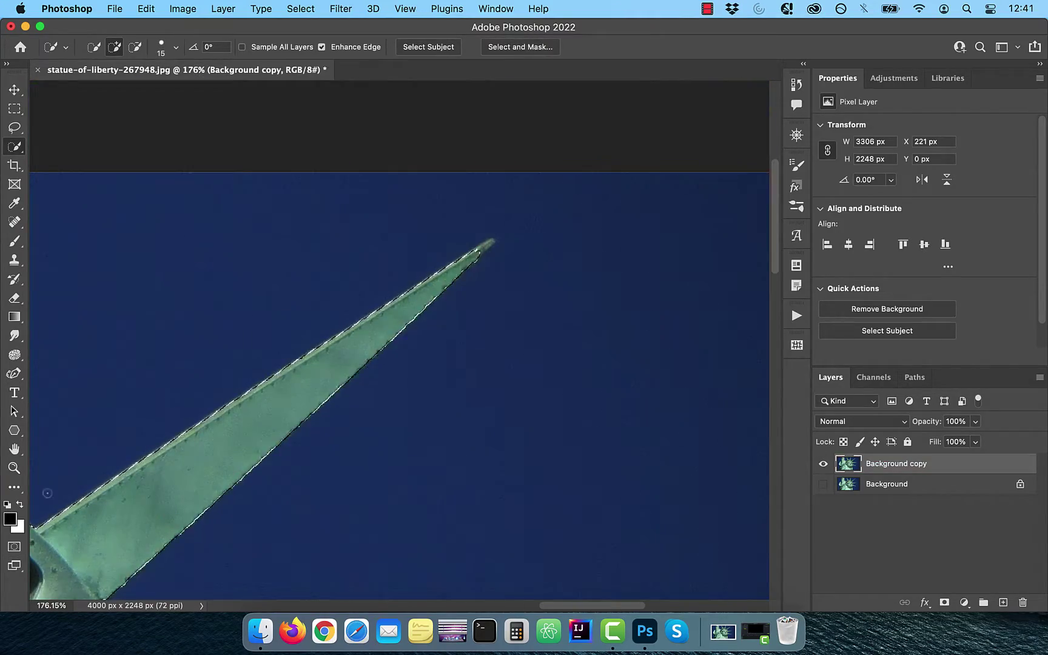
pyautogui.scroll(-6, 47, 493)
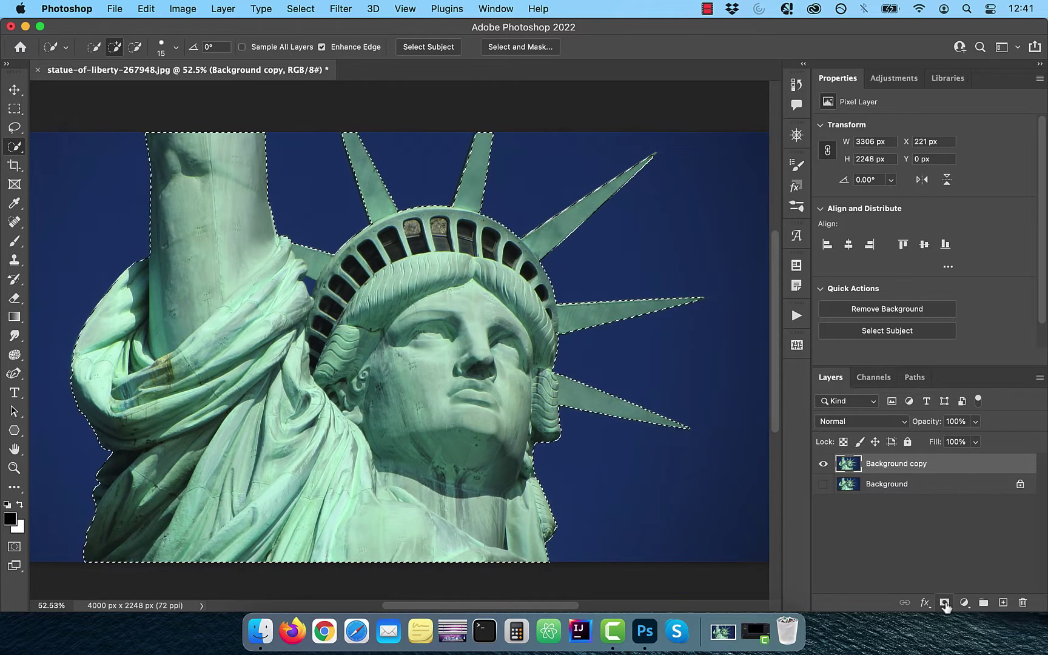
# Mask out the sky on Background copy and place a black (000000) Color Fill layer beneath it.
pyautogui.click(944, 603)
pyautogui.click(964, 603)
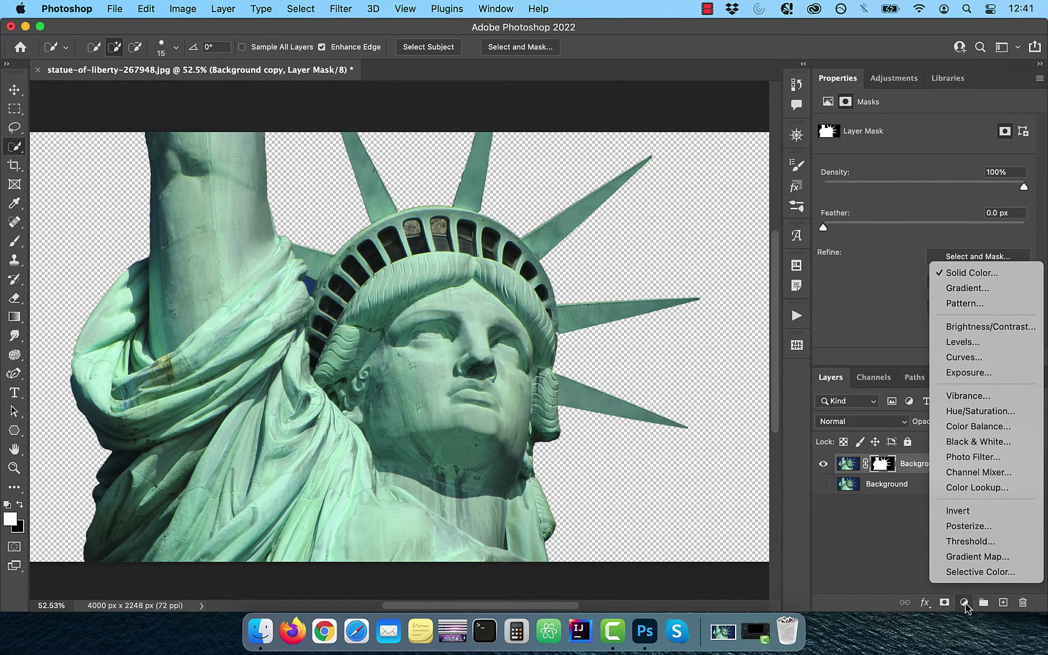
pyautogui.click(967, 273)
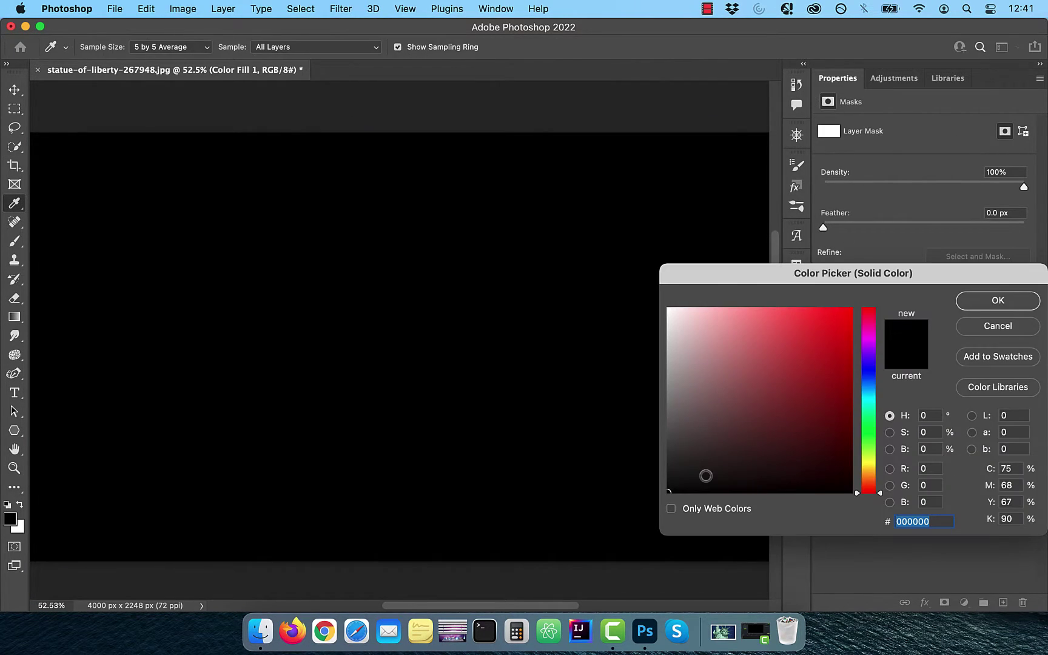
pyautogui.moveTo(705, 475); pyautogui.dragTo(661, 506)
pyautogui.click(997, 300)
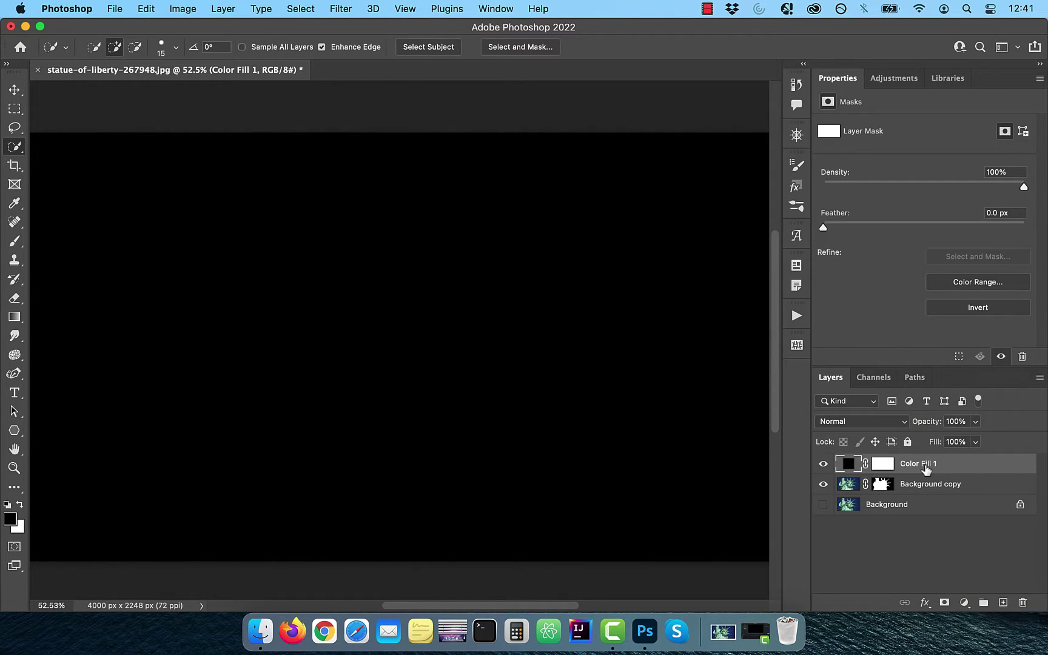
pyautogui.moveTo(925, 467)
pyautogui.mouseDown()
pyautogui.moveTo(923, 484)
pyautogui.moveTo(909, 487)
pyautogui.moveTo(926, 488)
pyautogui.mouseUp()
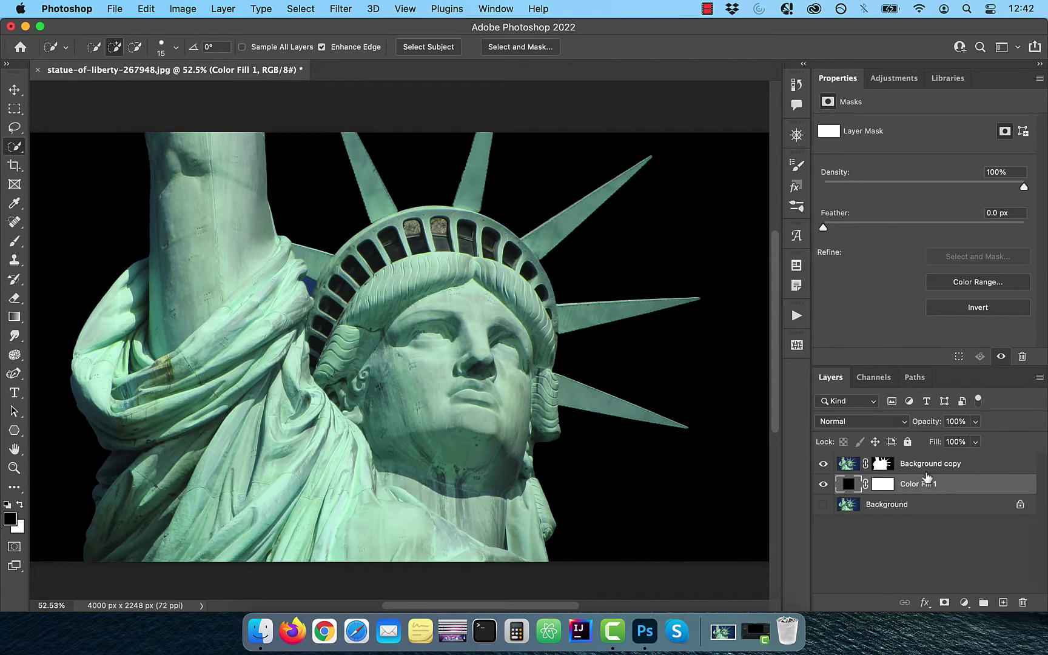
# Desaturate the Background copy statue to black and white, then fit the image on screen.
pyautogui.click(923, 468)
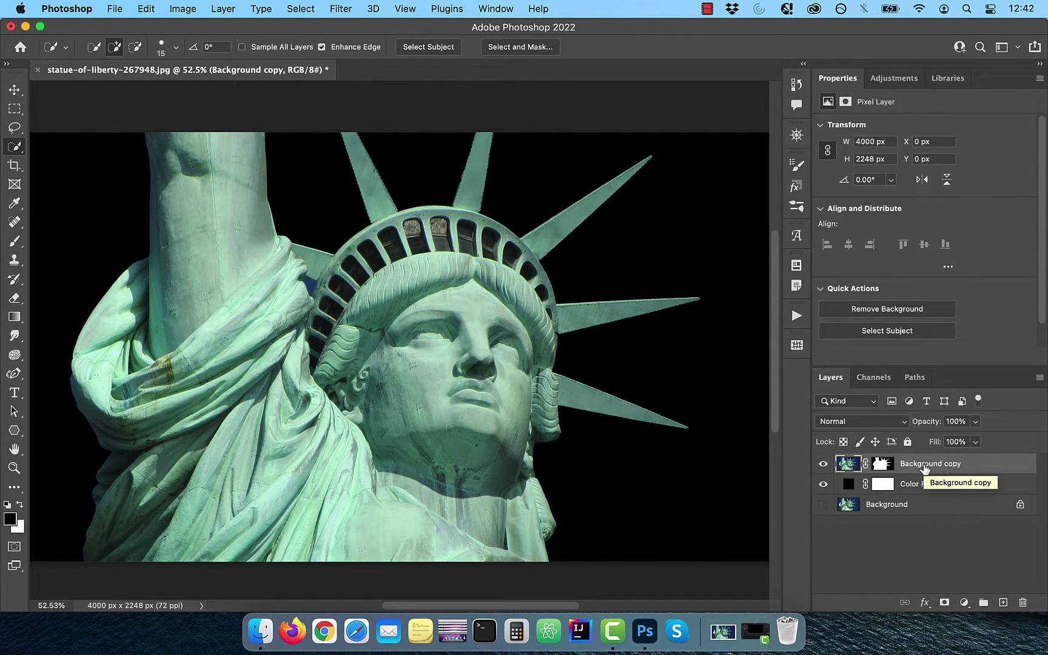
pyautogui.click(181, 8)
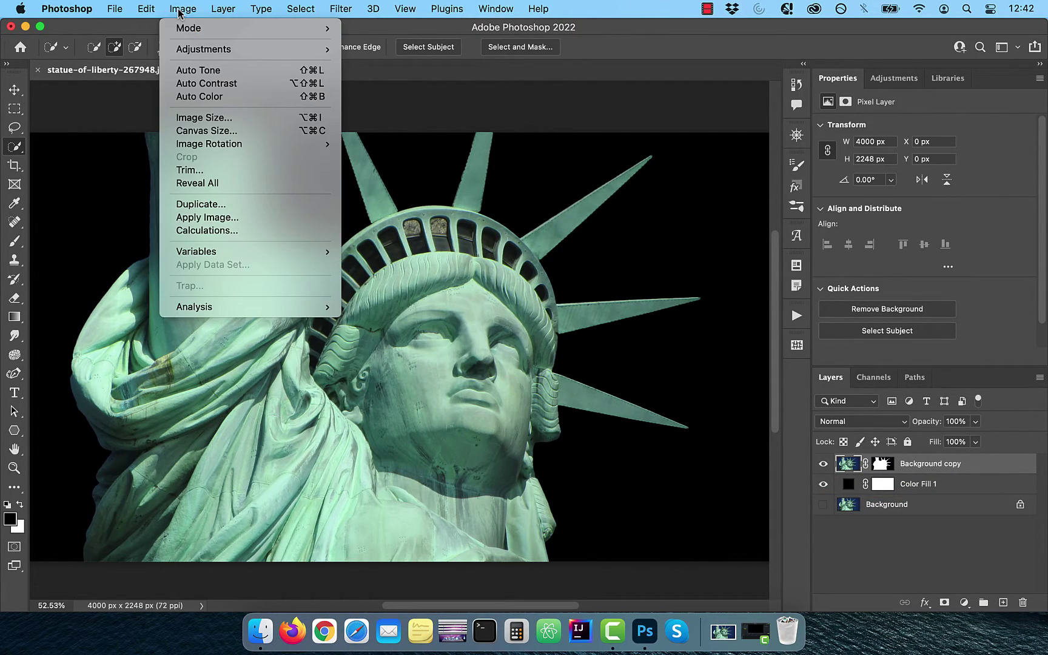
pyautogui.moveTo(198, 53)
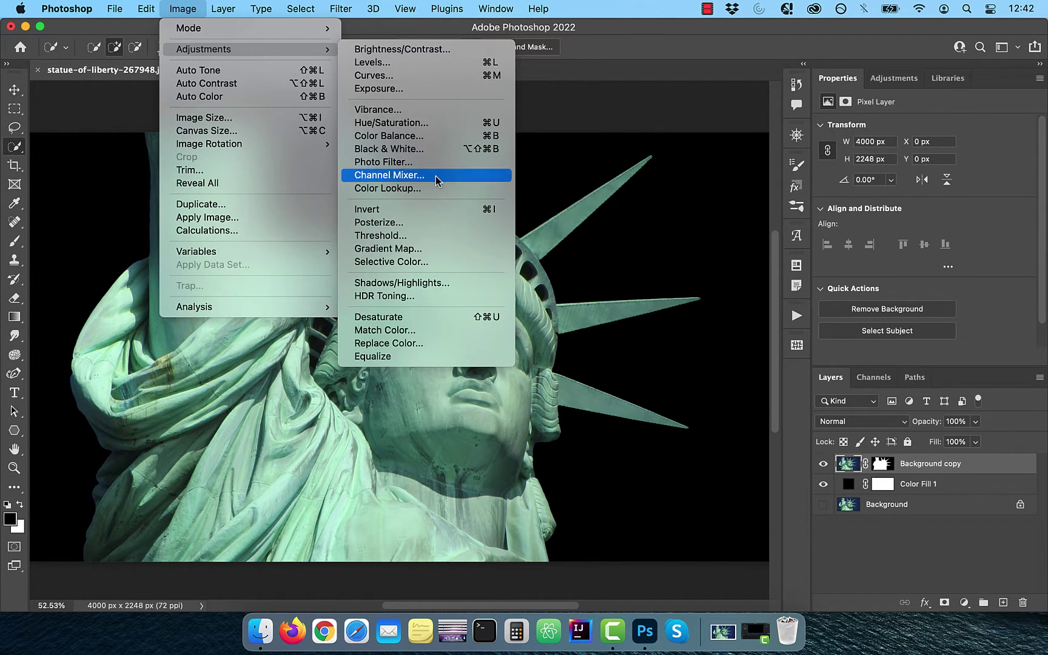
pyautogui.click(449, 317)
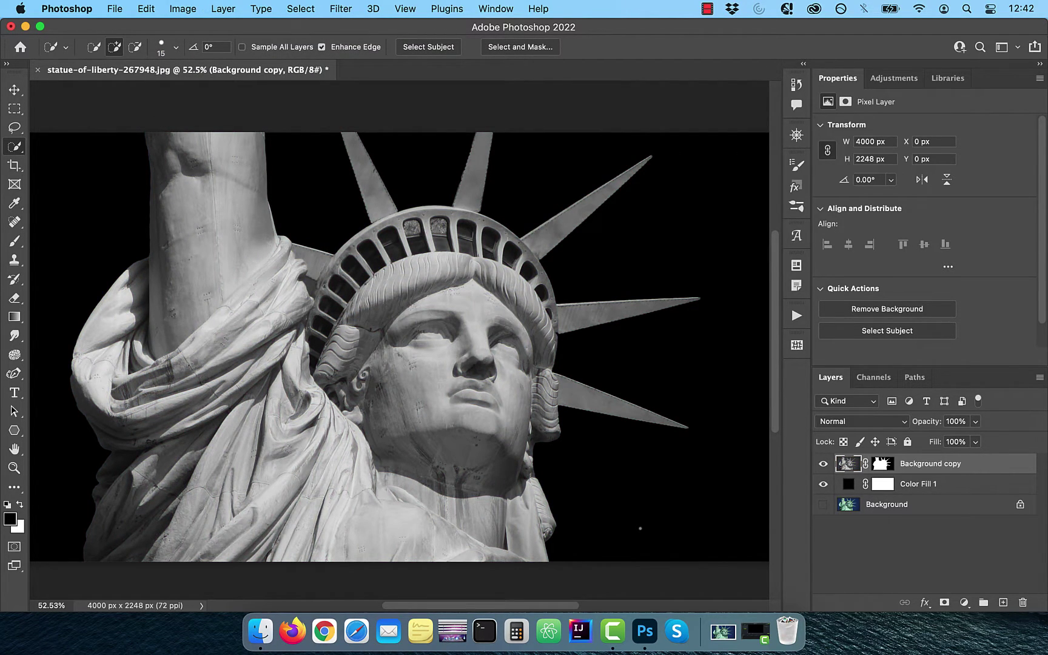
pyautogui.press('super+0')
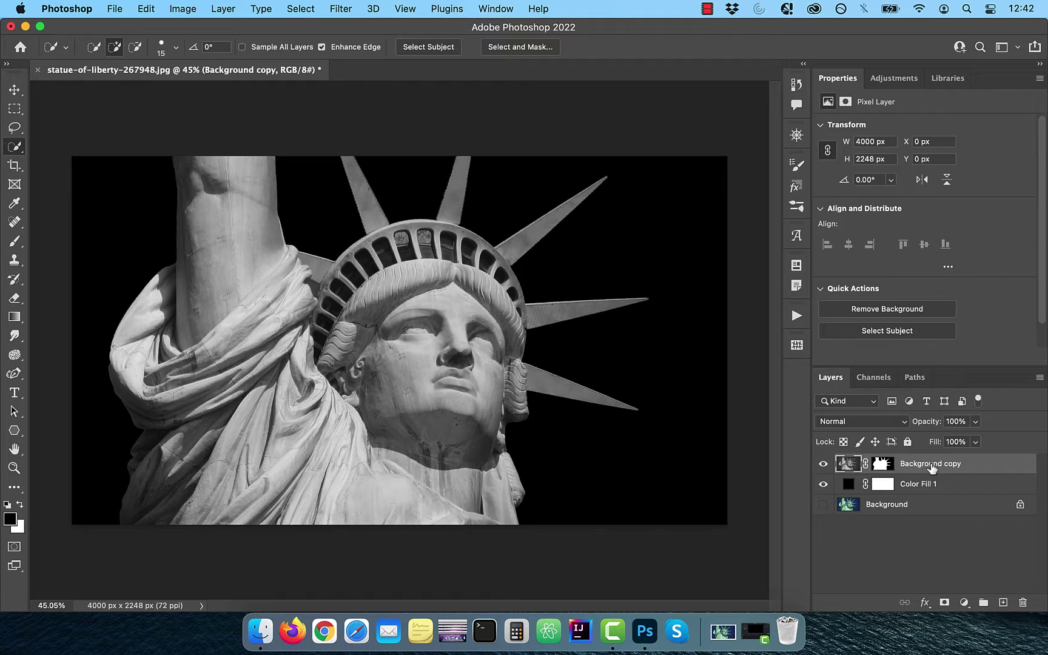
# Duplicate the grayscale statue layer, invert the copy, and set it to Difference blending.
pyautogui.moveTo(930, 468); pyautogui.dragTo(1002, 602)
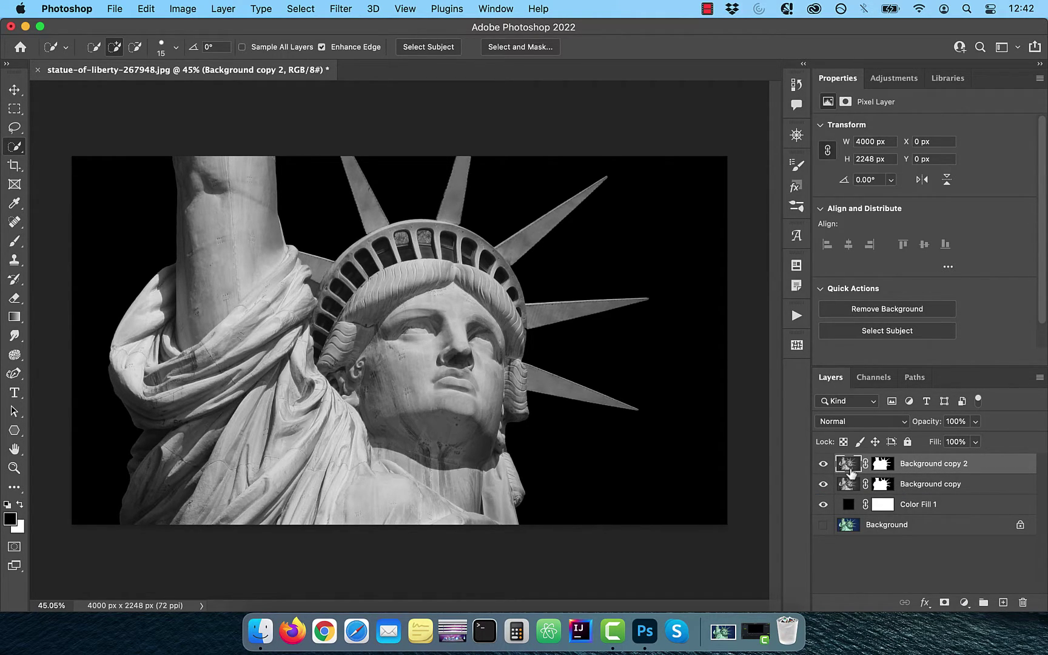
pyautogui.press('super+i')
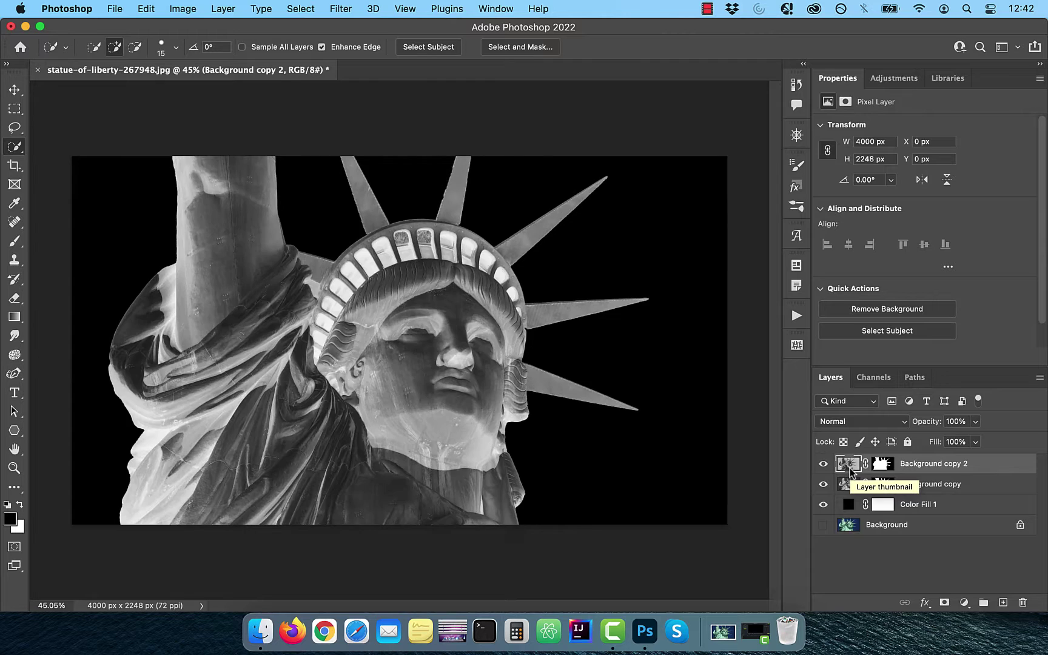
pyautogui.click(860, 421)
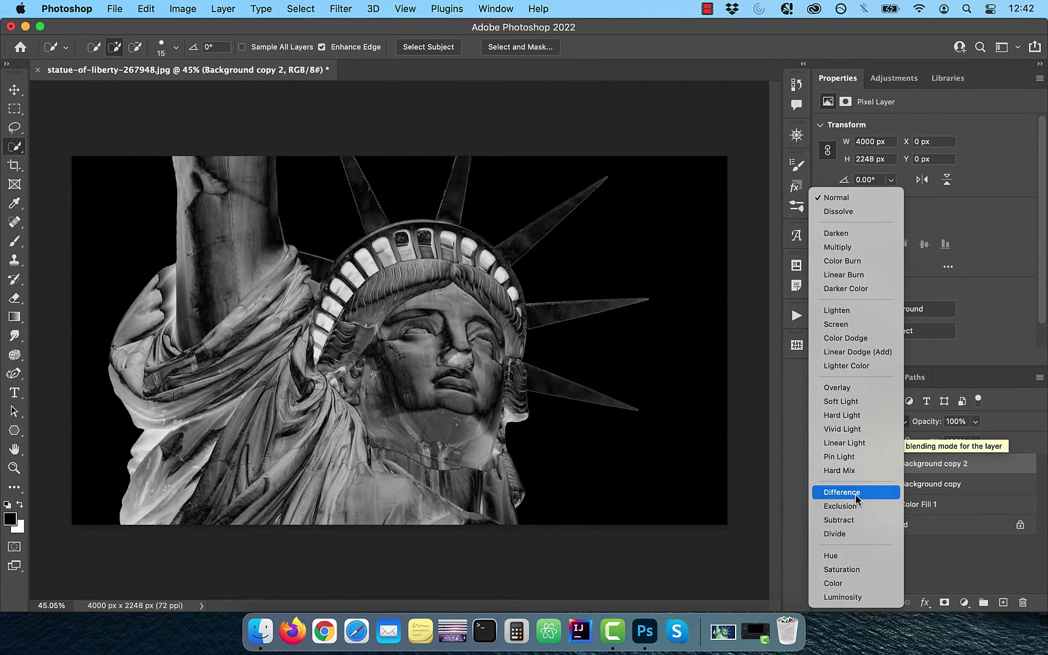
pyautogui.click(846, 493)
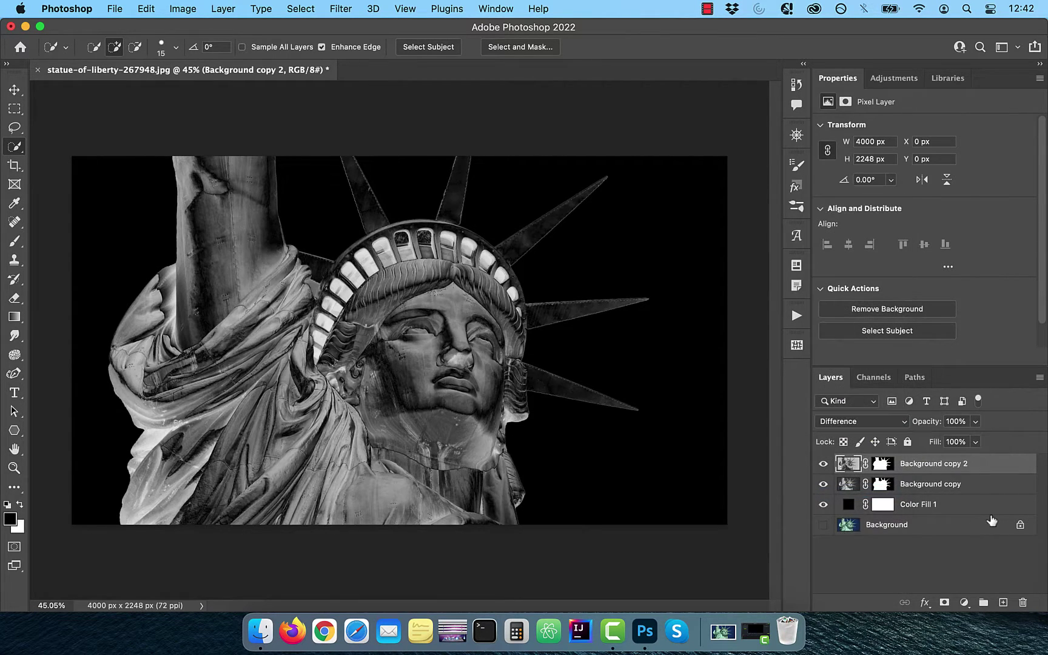
# Merge the inverted copy and Background copy into one layer, Background copy 2.
pyautogui.keyDown('shift'); pyautogui.click(930, 485); pyautogui.keyUp('shift')
pyautogui.rightClick(930, 464)
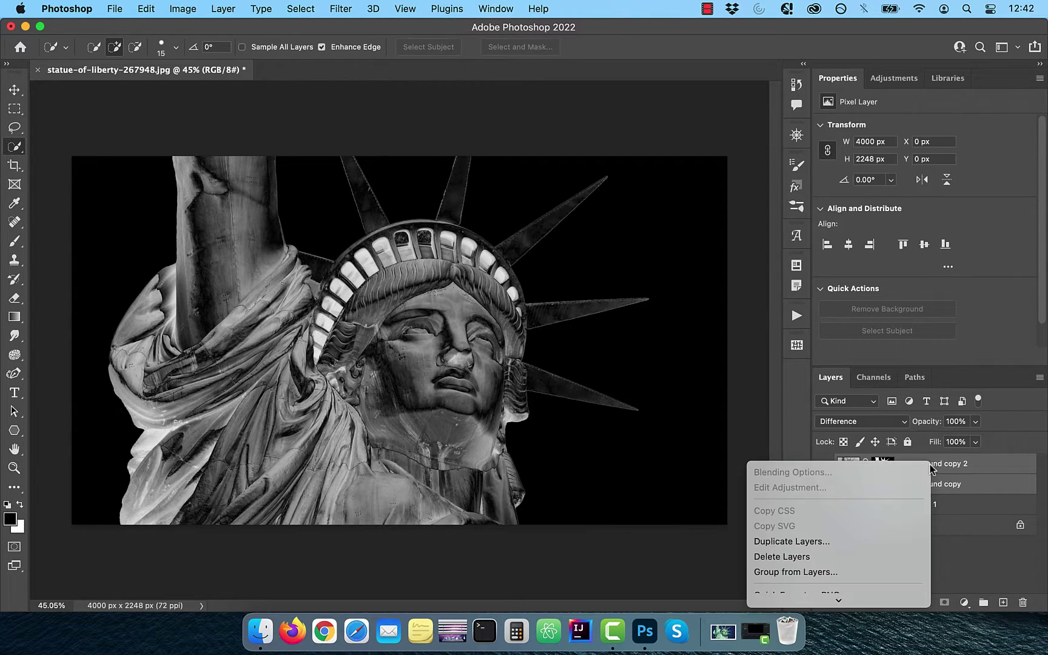
pyautogui.moveTo(845, 604)
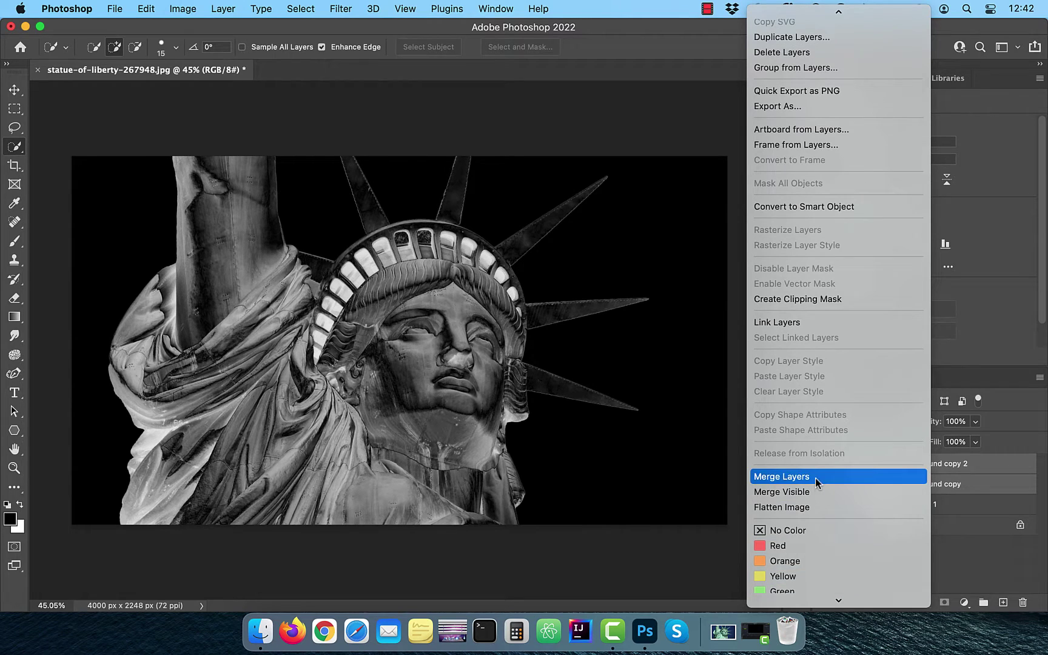
pyautogui.click(815, 478)
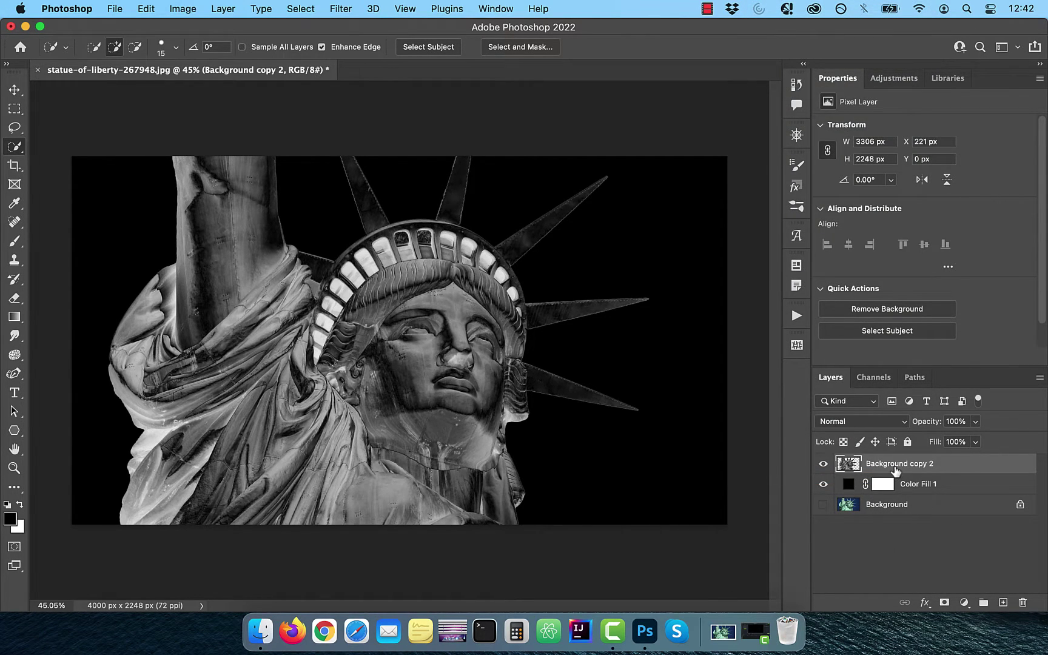
# Duplicate Background copy 2 in Difference mode and merge both into Background copy 3.
pyautogui.moveTo(896, 471); pyautogui.dragTo(1002, 603)
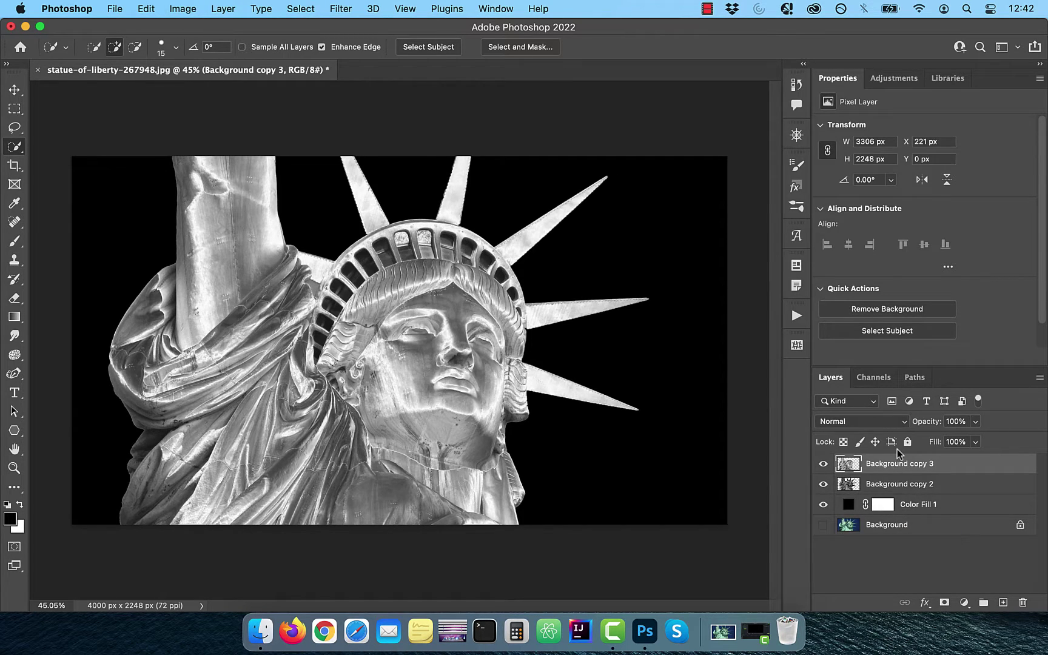
pyautogui.click(885, 423)
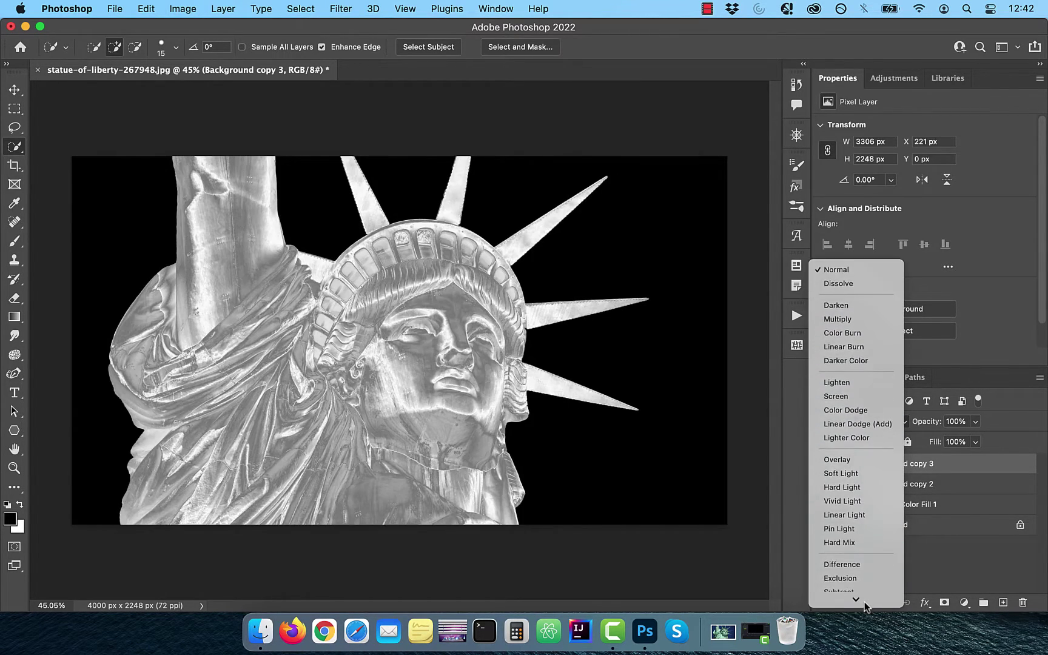
pyautogui.click(883, 493)
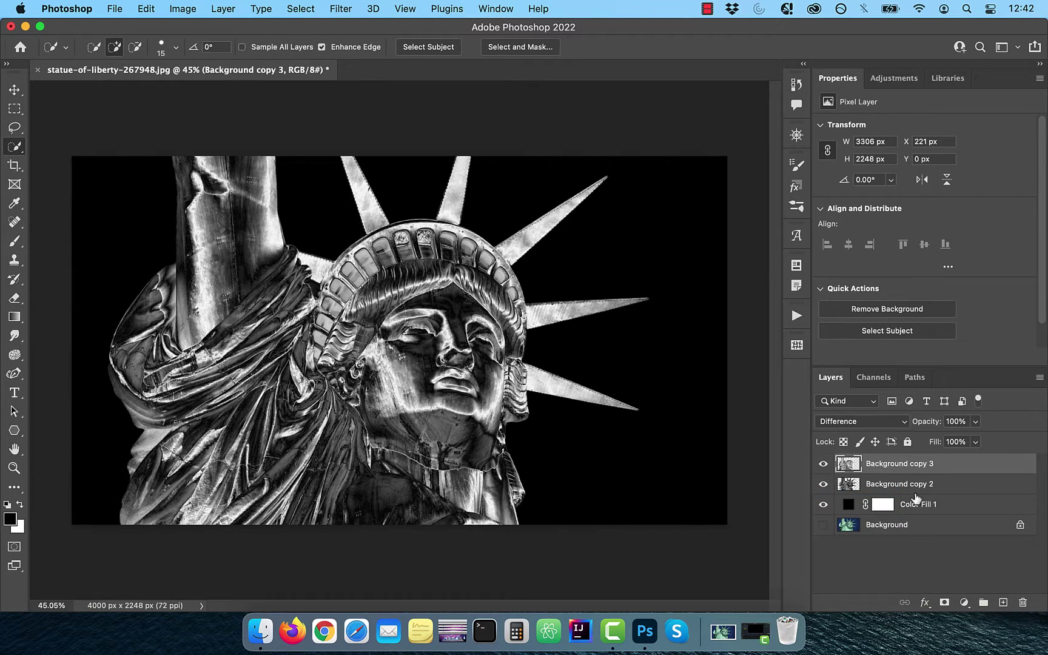
pyautogui.keyDown('shift'); pyautogui.click(906, 485); pyautogui.keyUp('shift')
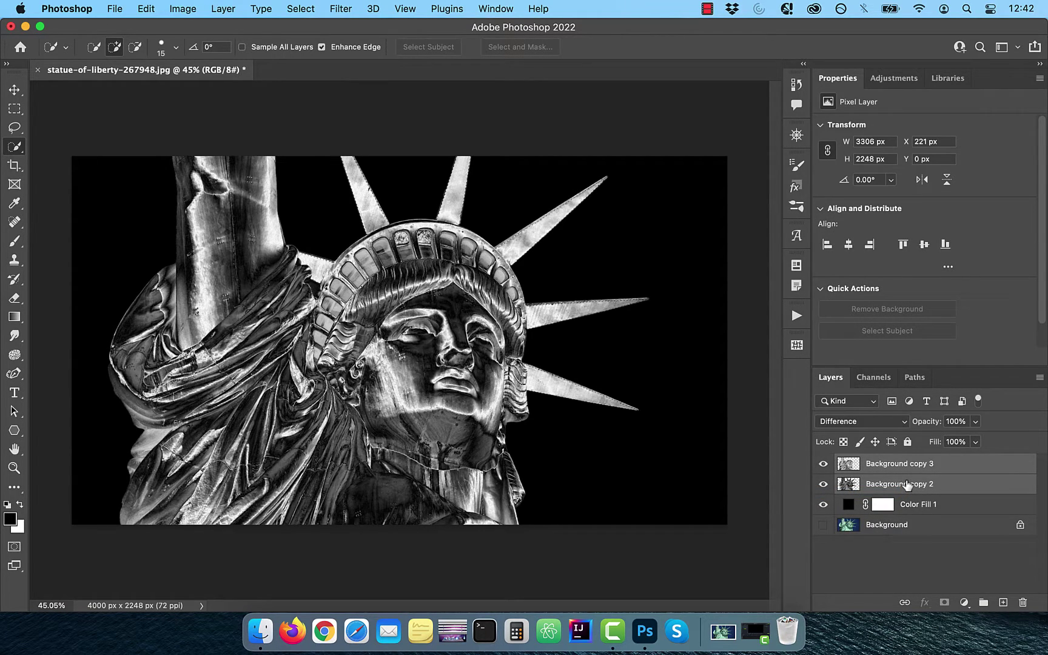
pyautogui.rightClick(906, 485)
pyautogui.moveTo(824, 604)
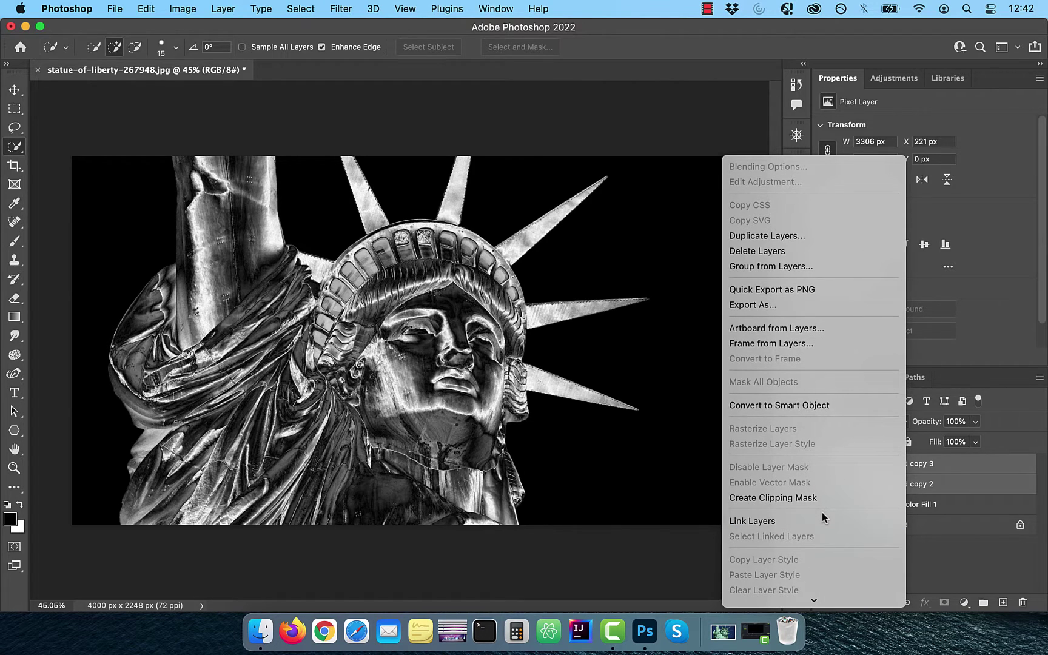
pyautogui.click(834, 554)
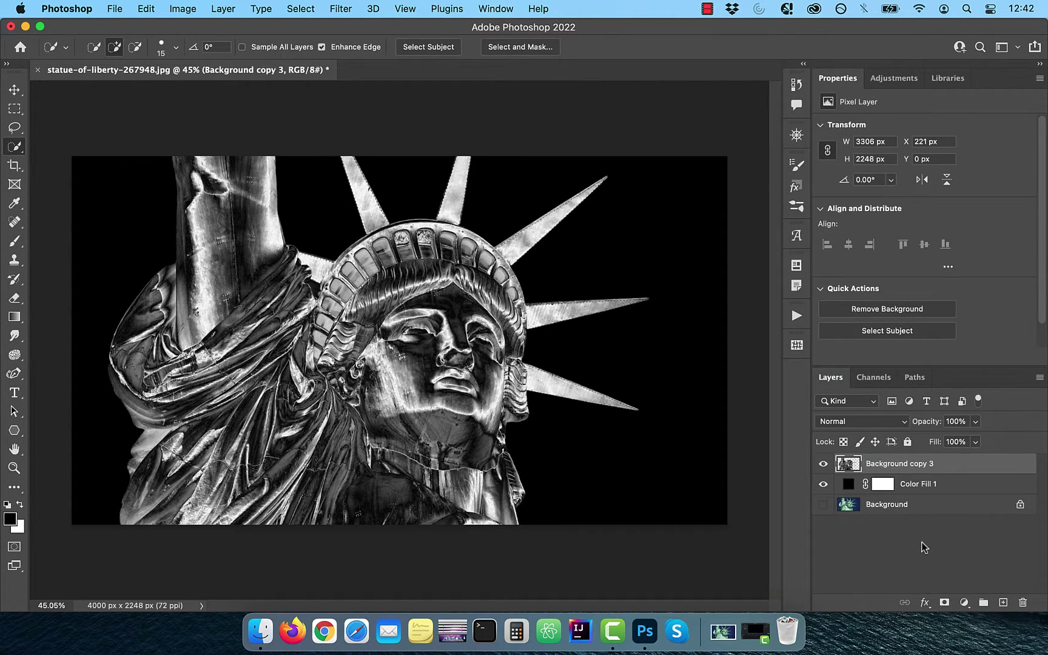
# Convert Background copy 3 into a smart object.
pyautogui.rightClick(898, 470)
pyautogui.moveTo(843, 606)
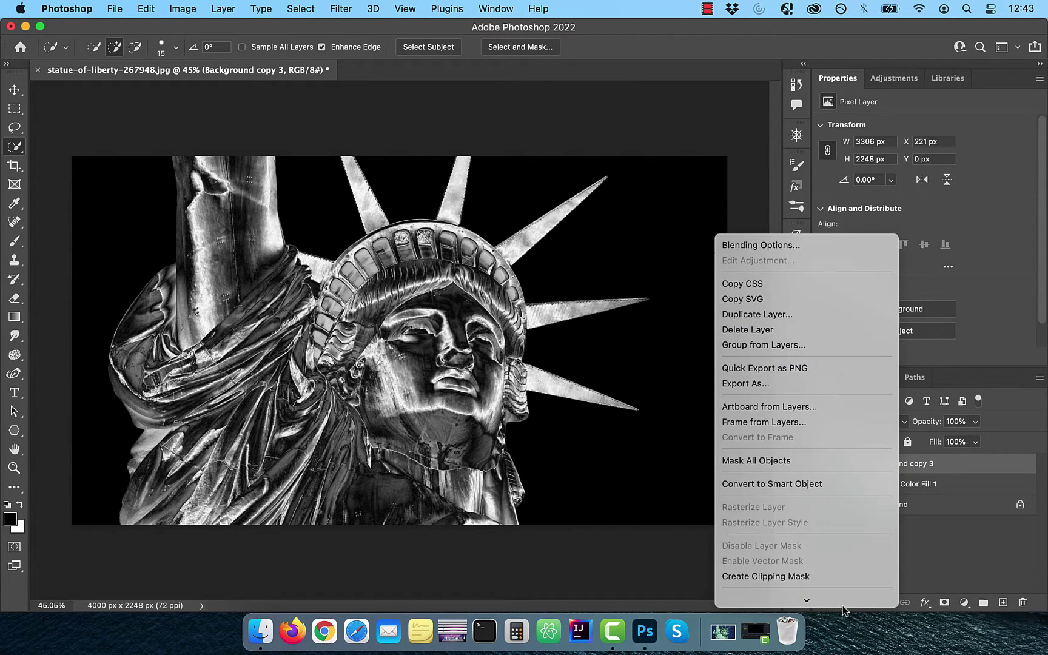
pyautogui.click(826, 454)
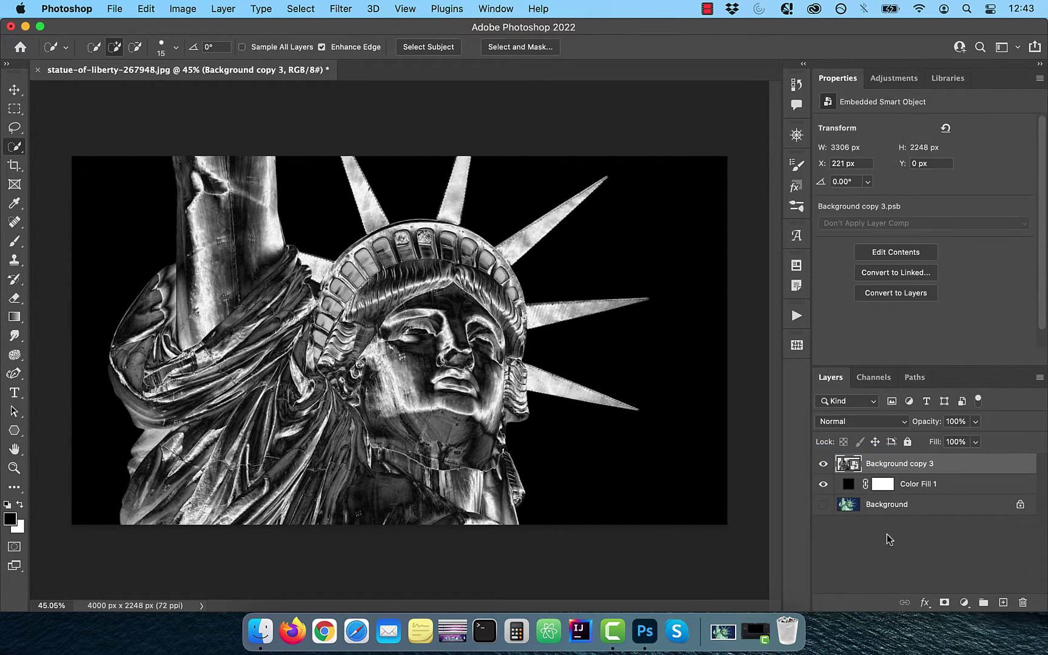
# Add a Color Lookup adjustment layer using the EdgyAmber.3DL lookup file.
pyautogui.click(963, 602)
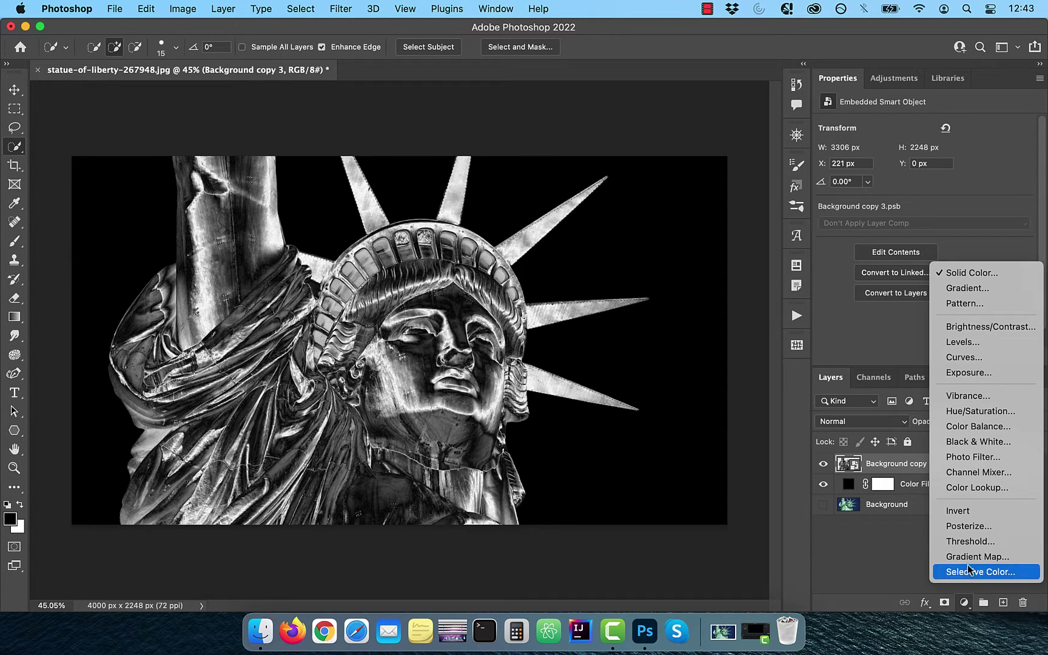
pyautogui.click(977, 487)
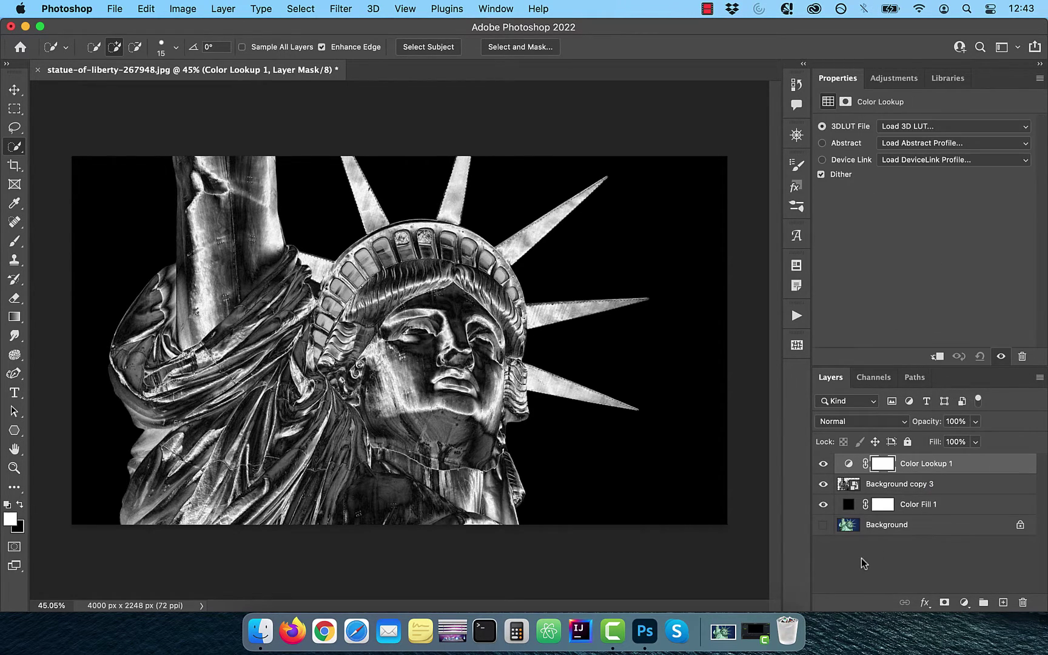
pyautogui.click(942, 126)
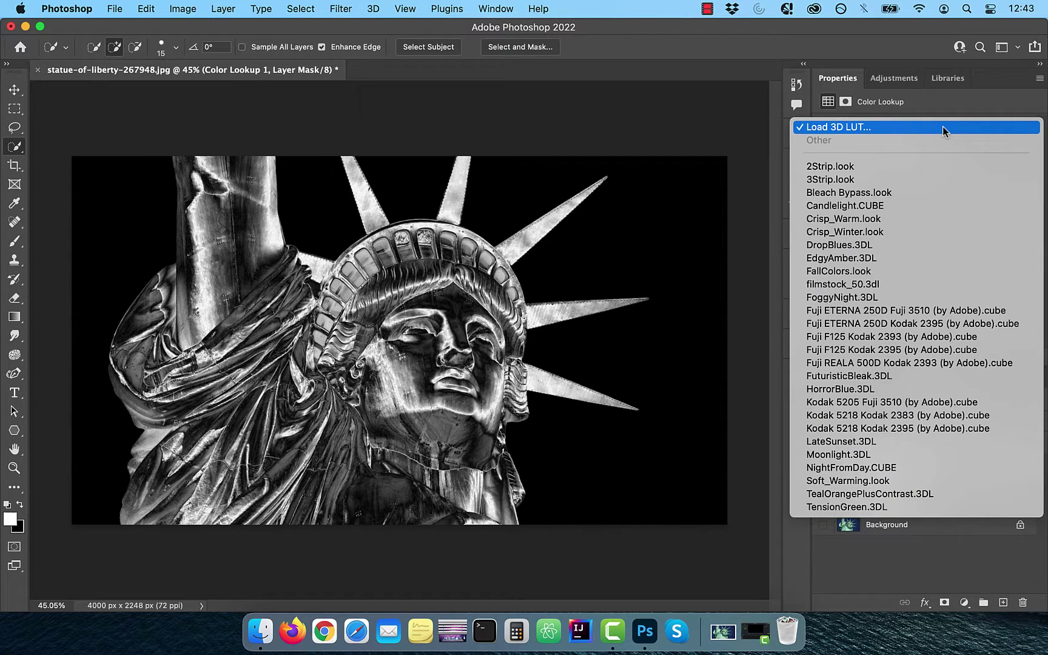
pyautogui.click(865, 257)
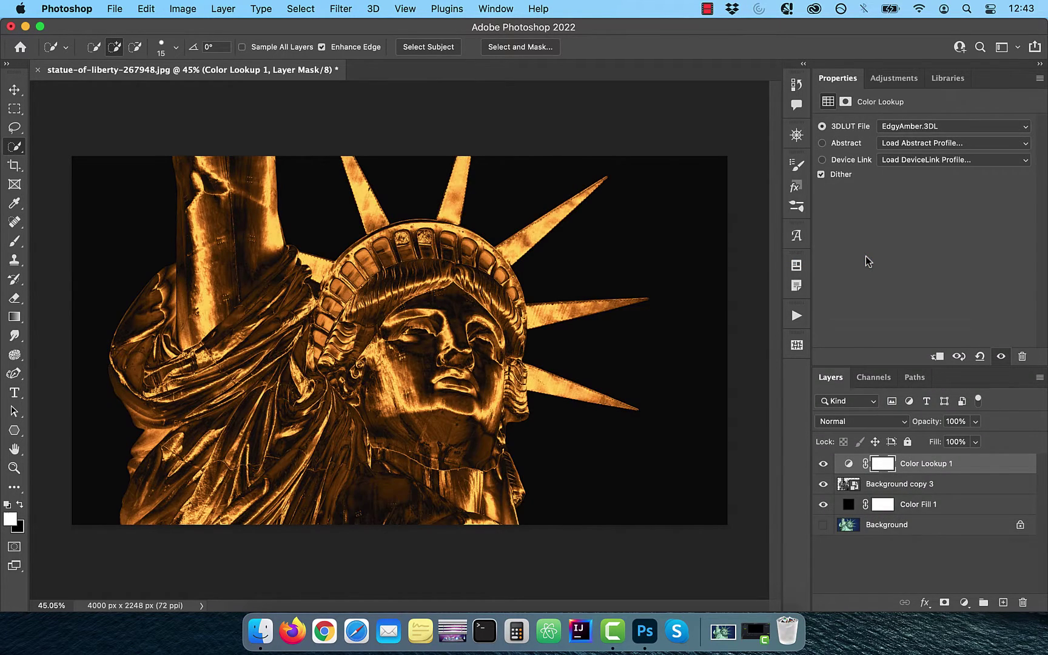
# Add a Curves layer in Linear Dodge (Add) at 60% opacity with the white point pulled left.
pyautogui.click(964, 602)
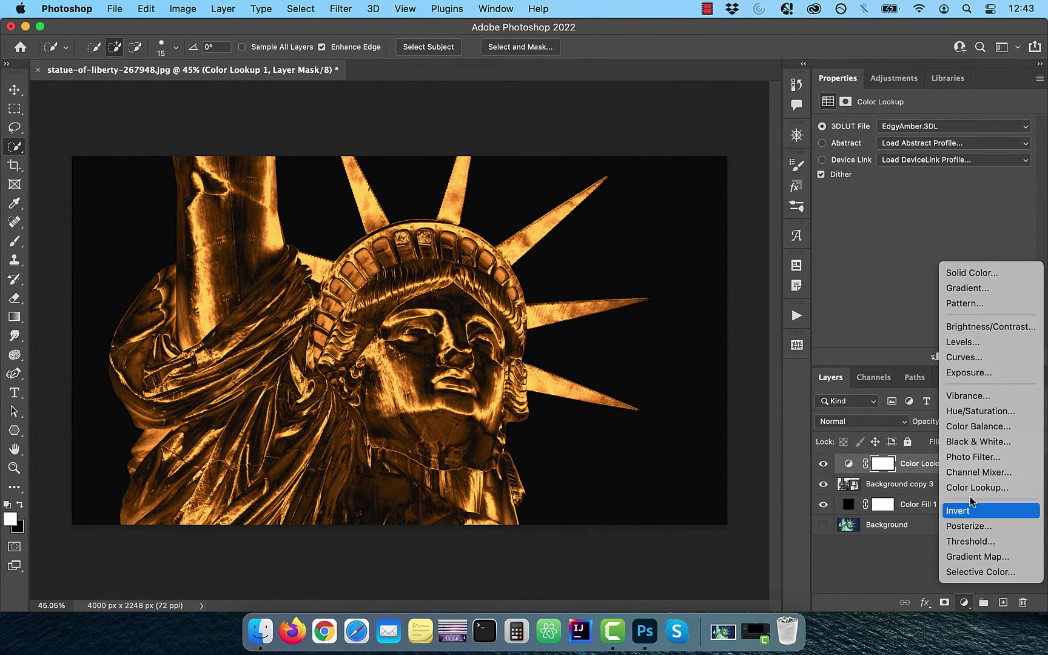
pyautogui.click(970, 357)
pyautogui.click(878, 422)
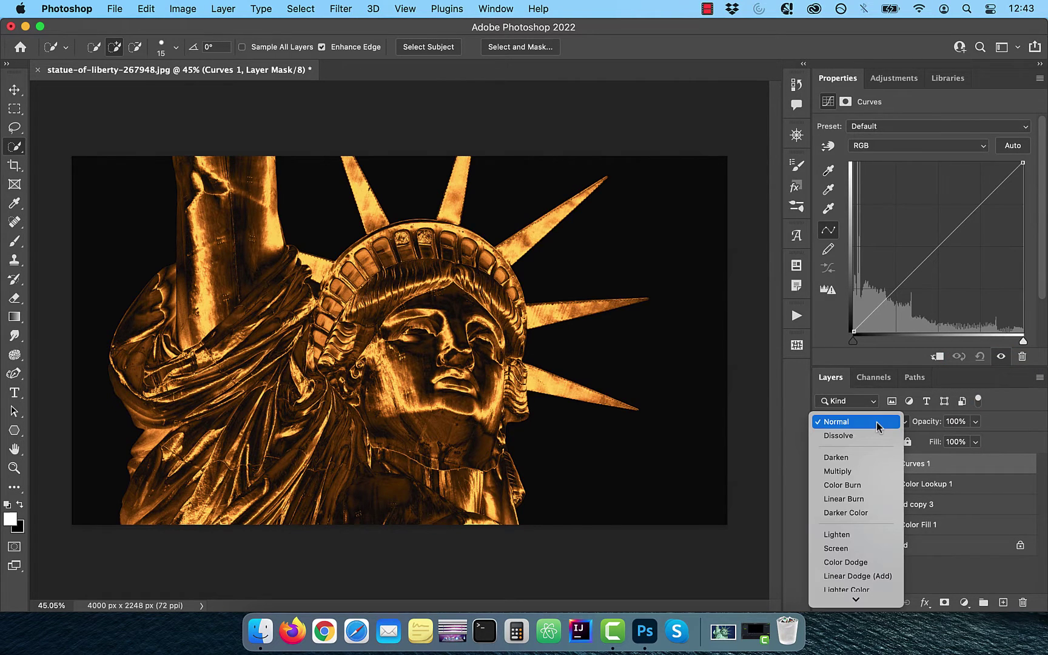
pyautogui.click(872, 576)
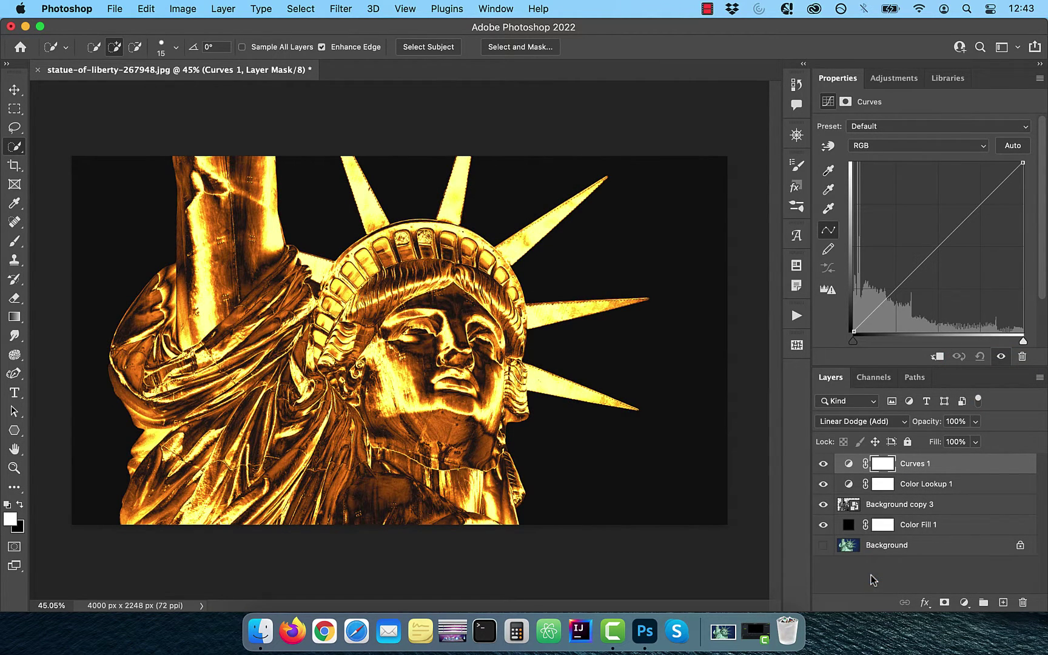
pyautogui.click(954, 420)
pyautogui.write('60')
pyautogui.press('Return')
pyautogui.moveTo(1023, 341); pyautogui.dragTo(952, 341)
pyautogui.click(903, 507)
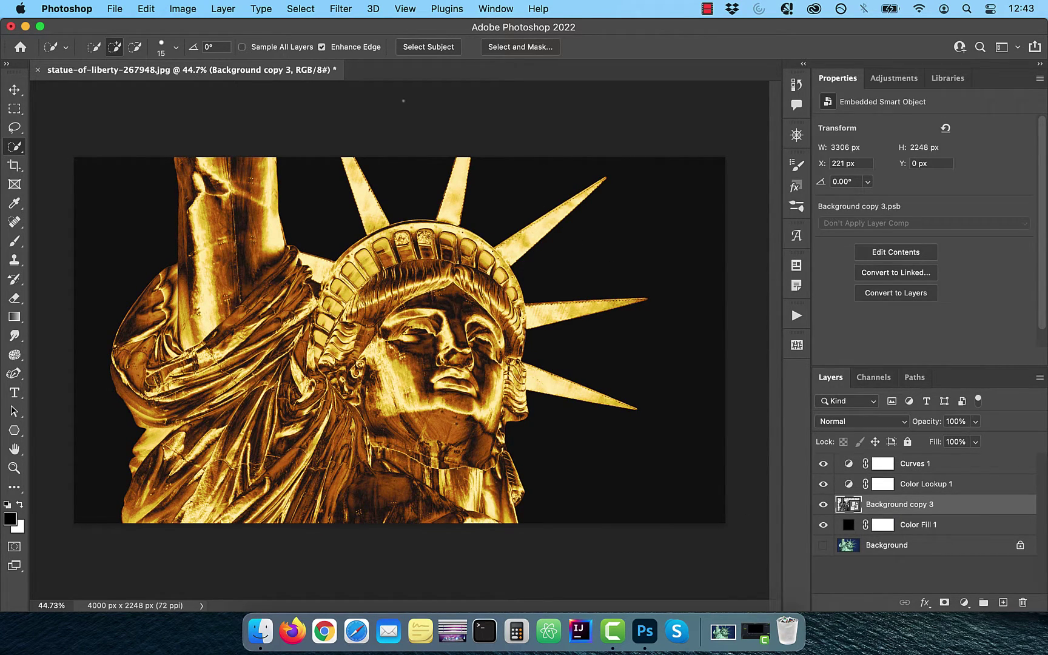
# Open the Oil Paint filter with Stylization 5, Cleanliness 5 and Scale 0.1.
pyautogui.click(342, 9)
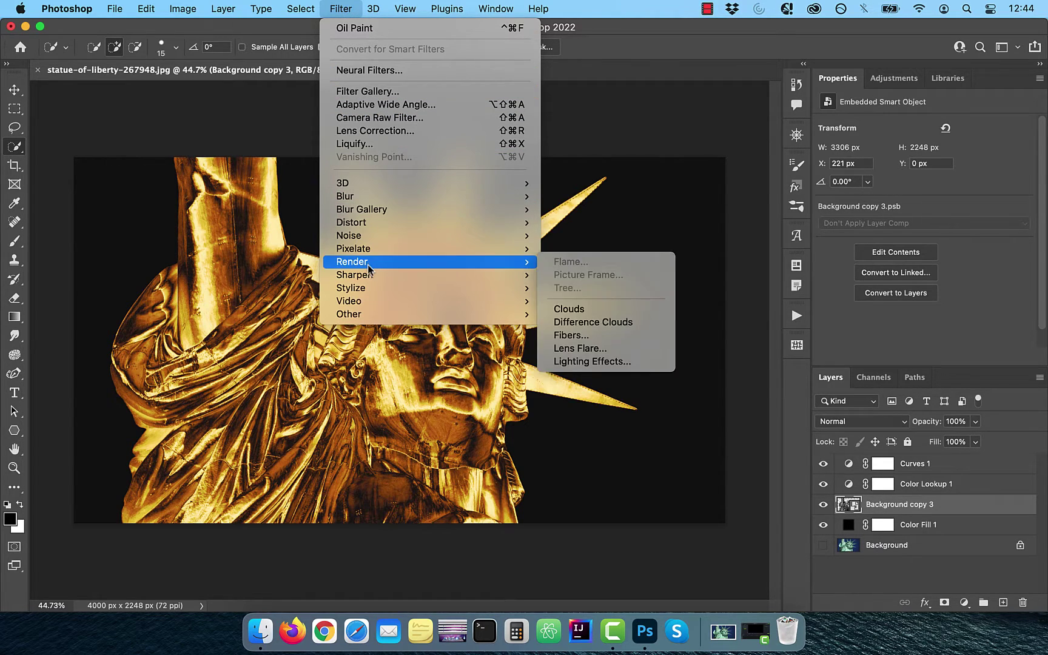
pyautogui.moveTo(367, 288)
pyautogui.click(616, 342)
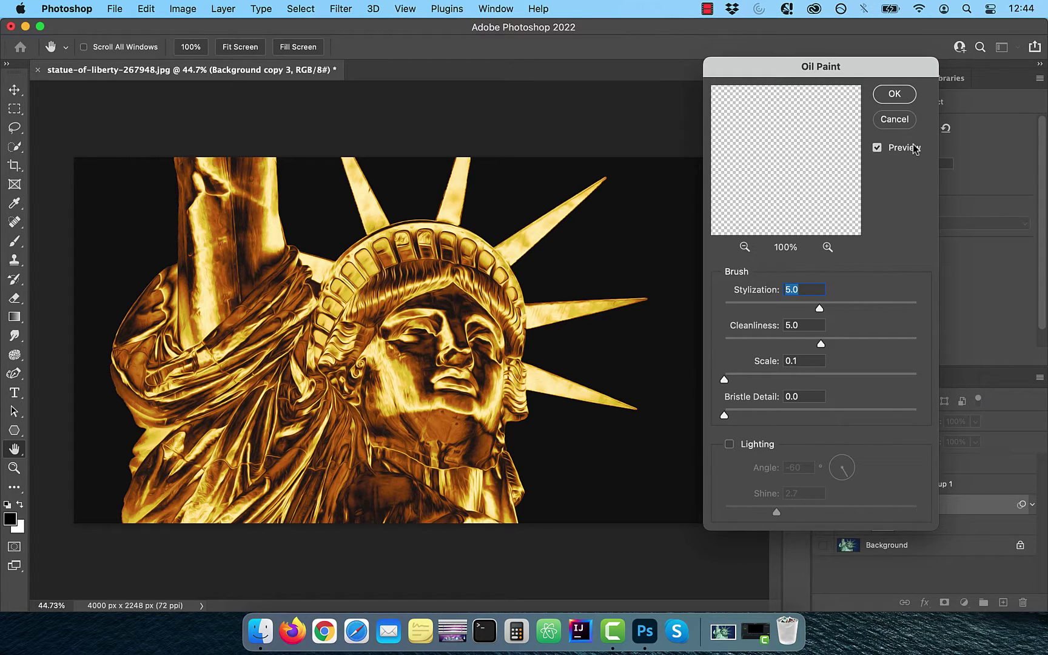
# Apply the Oil Paint filter, then add a white Color Dodge Inner Glow at 30% opacity, 50 px.
pyautogui.click(894, 94)
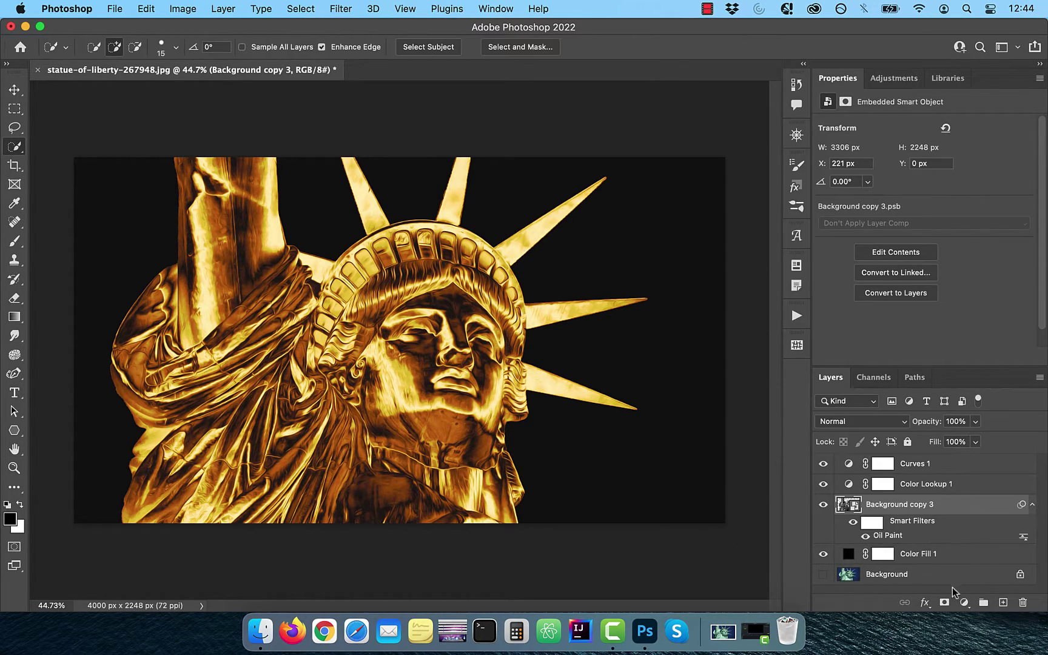
pyautogui.click(925, 602)
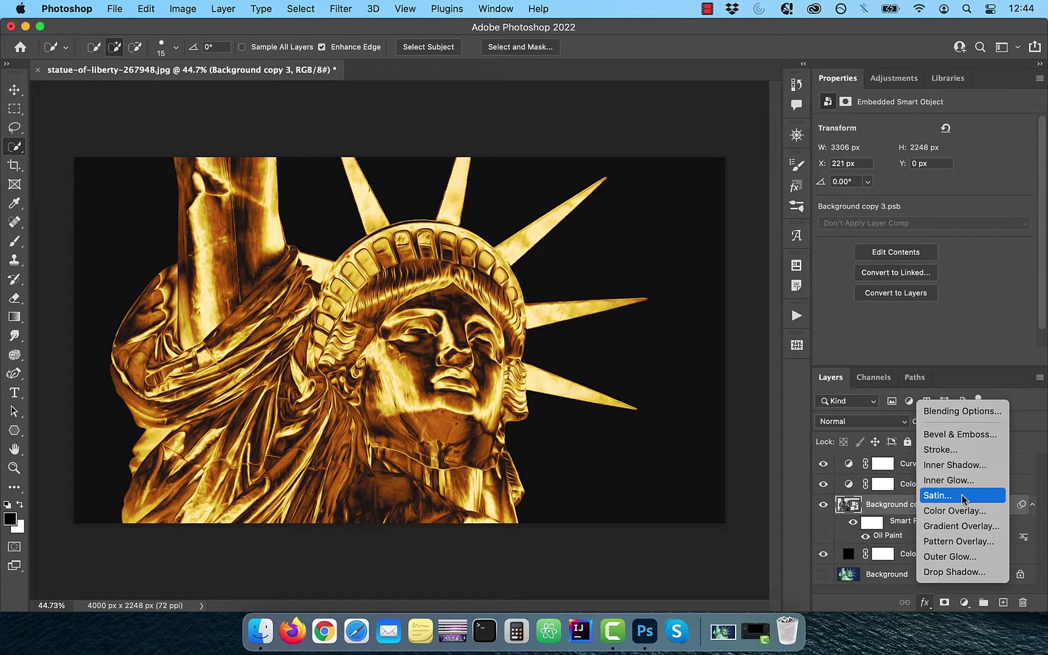
pyautogui.click(769, 541)
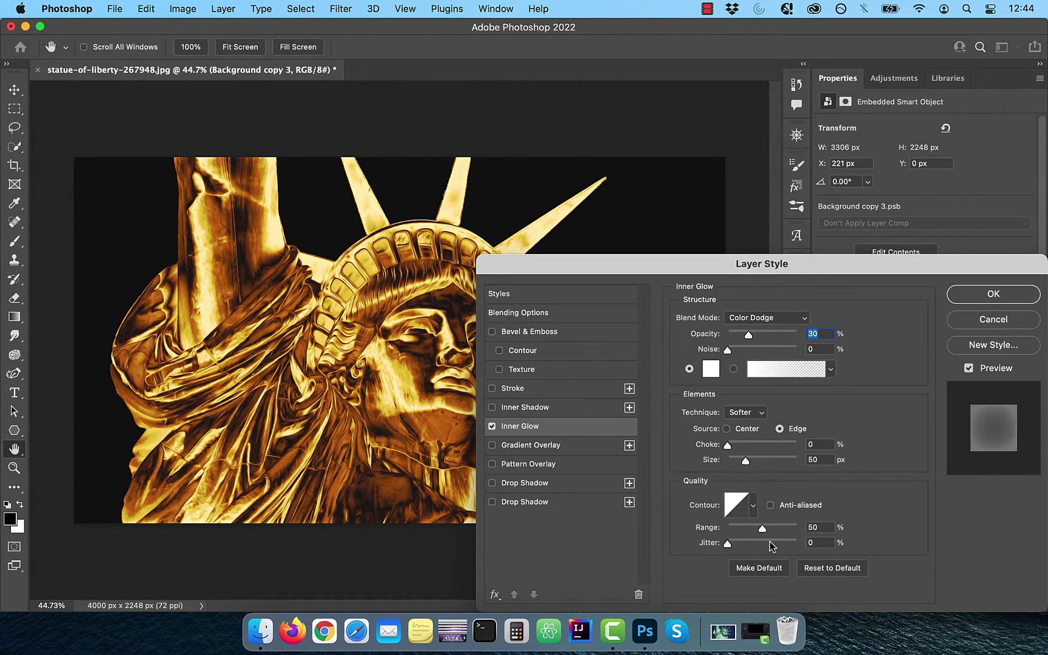
pyautogui.click(788, 318)
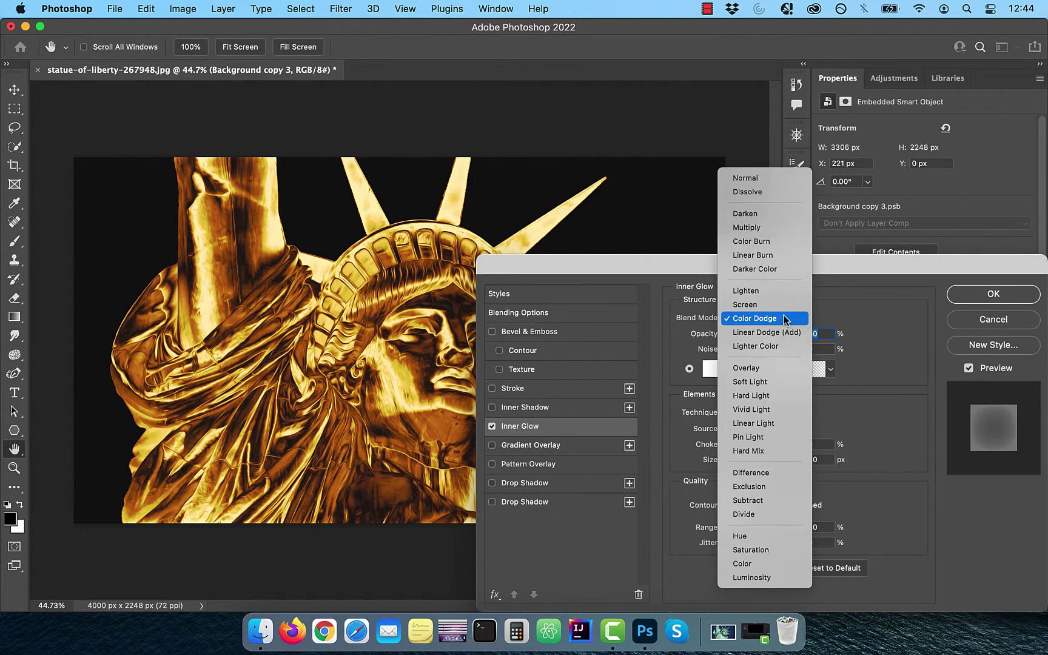
pyautogui.click(784, 318)
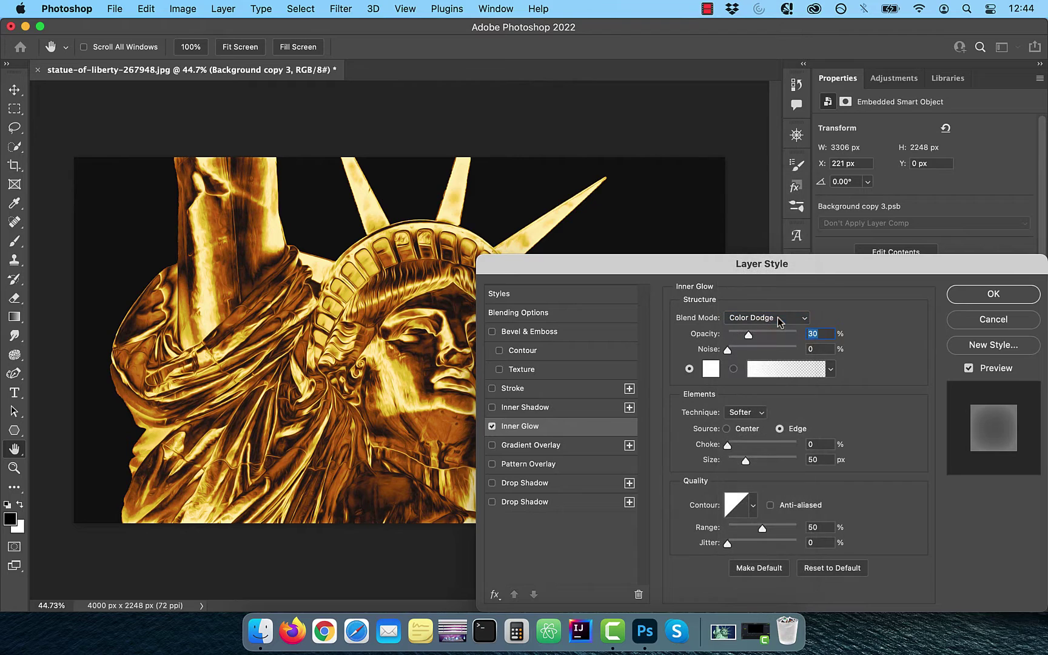
pyautogui.click(710, 370)
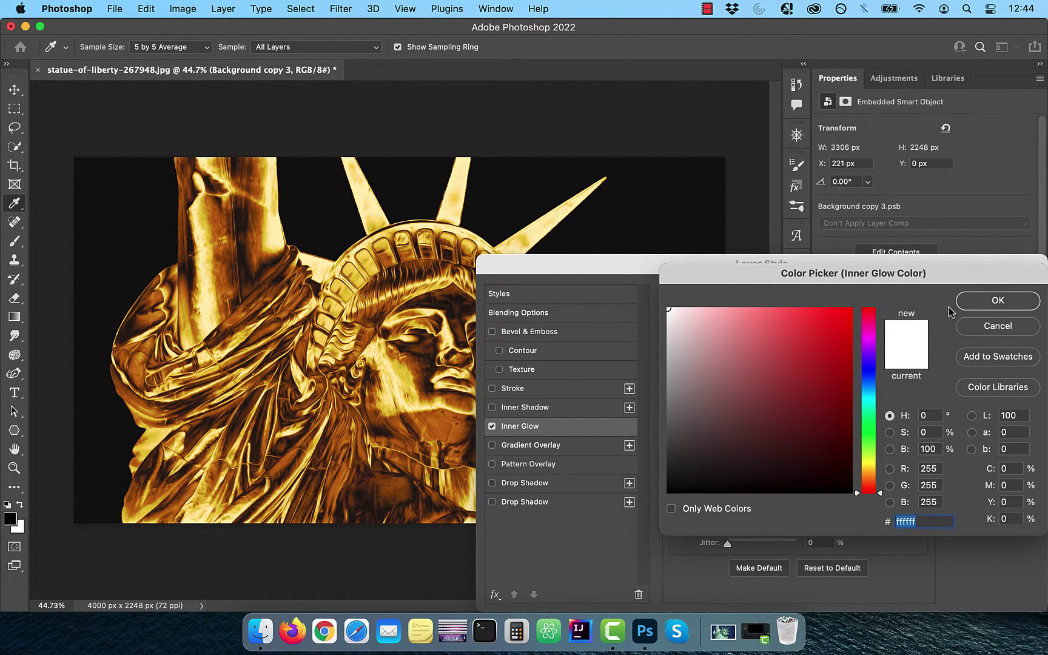
pyautogui.click(998, 306)
pyautogui.click(1006, 295)
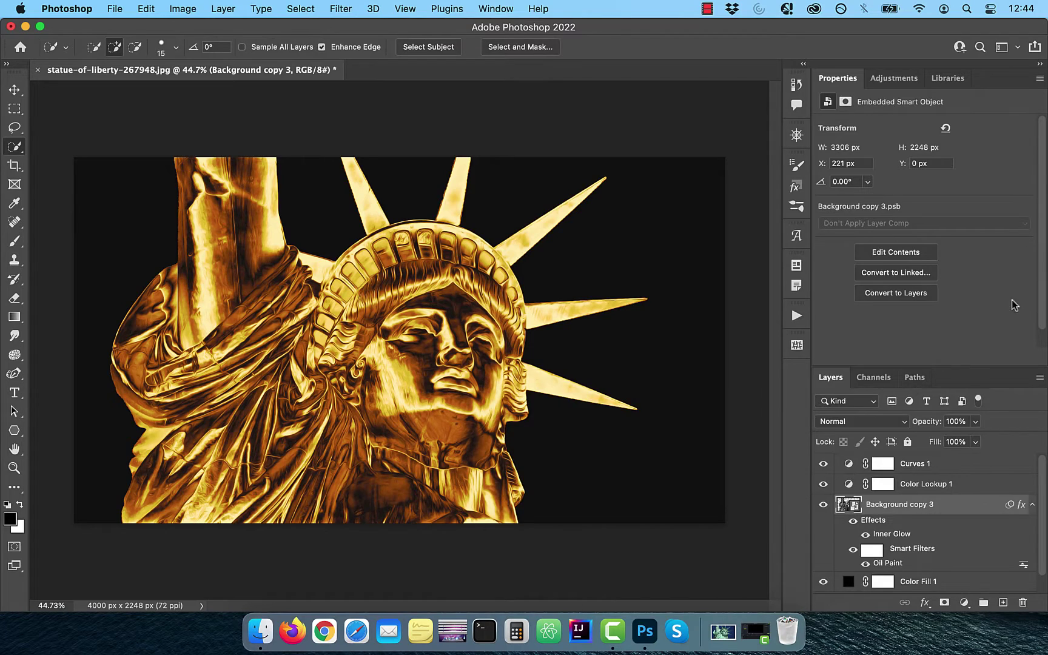
pyautogui.click(970, 463)
# Add a new empty layer above Curves 1 and name it 'glow'.
pyautogui.click(1003, 602)
pyautogui.doubleClick(887, 464)
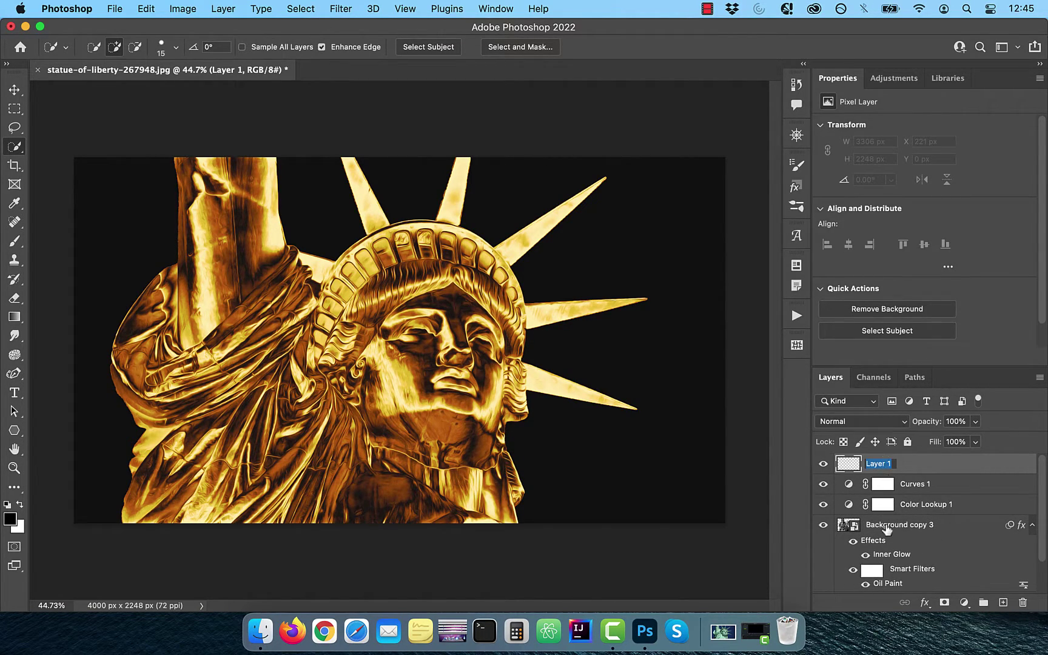
pyautogui.write('glow')
pyautogui.press('Return')
# Set the glow layer to Color Dodge and switch off Transparency Shapes Layer in its blending options.
pyautogui.click(884, 422)
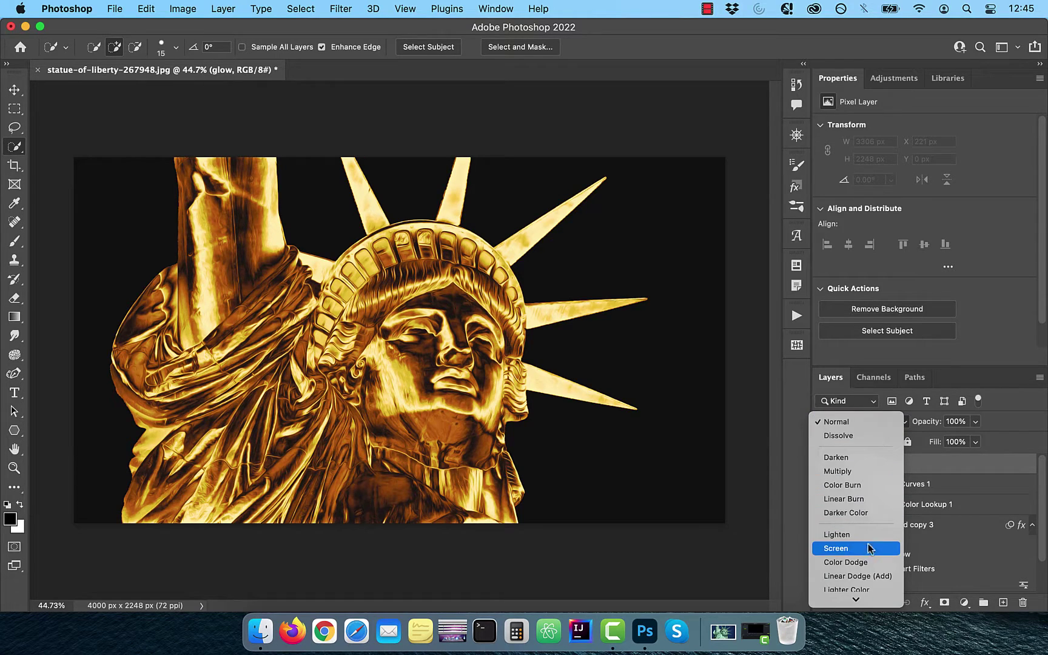
pyautogui.click(865, 562)
pyautogui.click(923, 602)
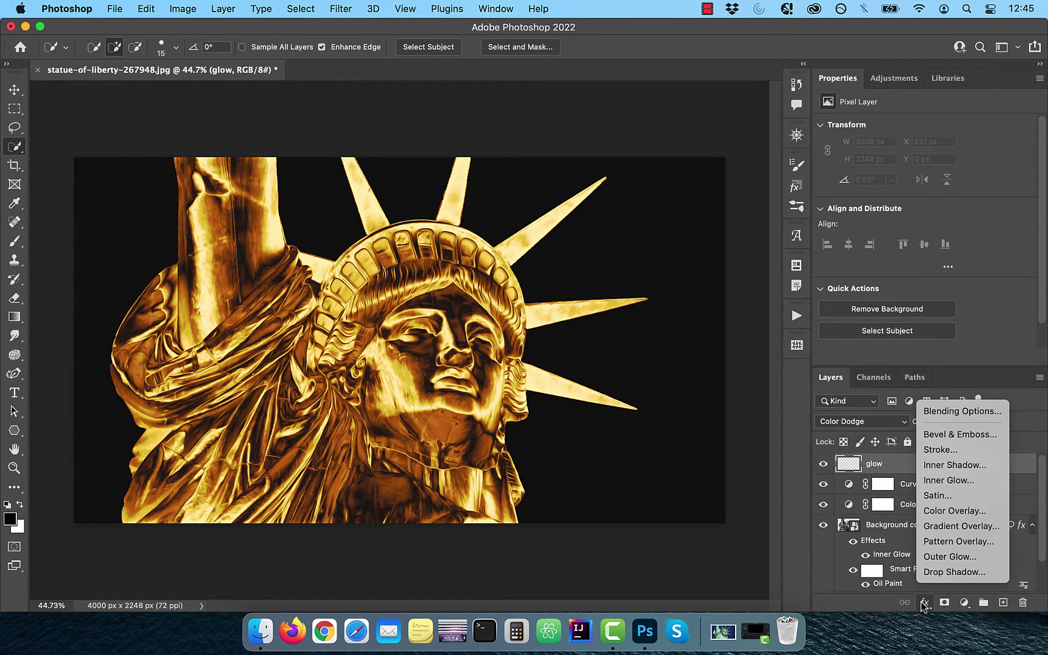
pyautogui.click(934, 407)
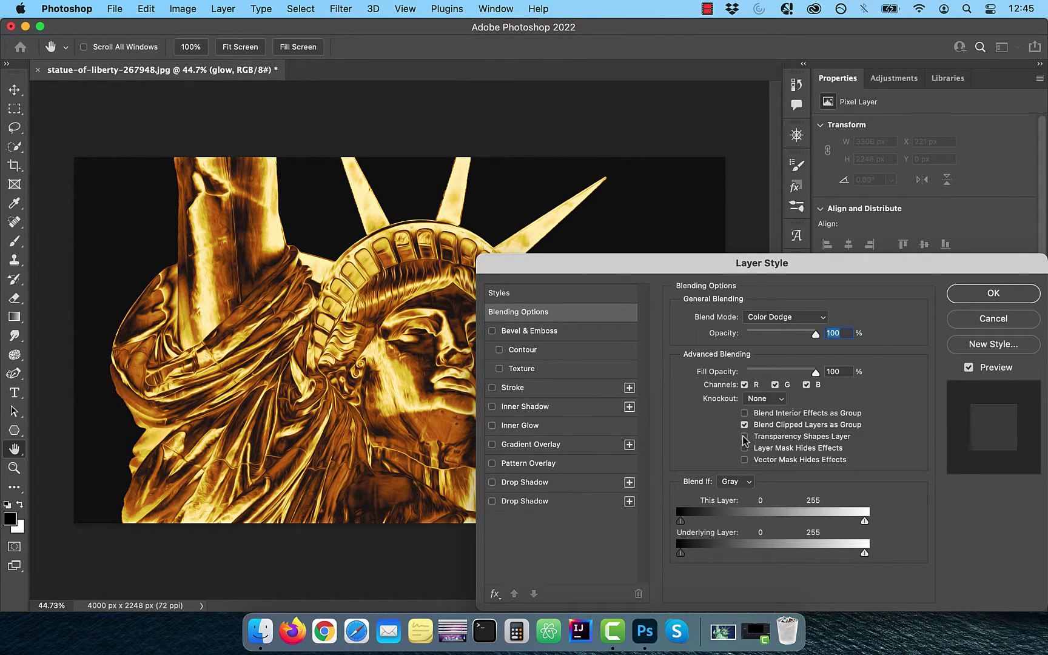
pyautogui.click(986, 294)
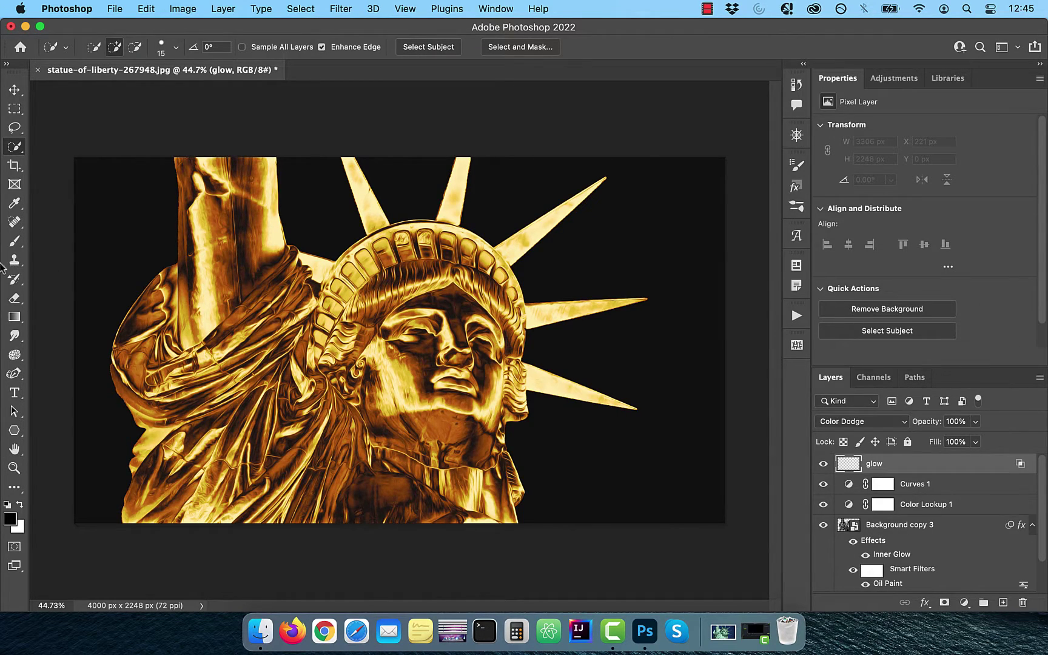
# Pick the Brush tool and make white the foreground colour for painting on the glow layer.
pyautogui.click(18, 242)
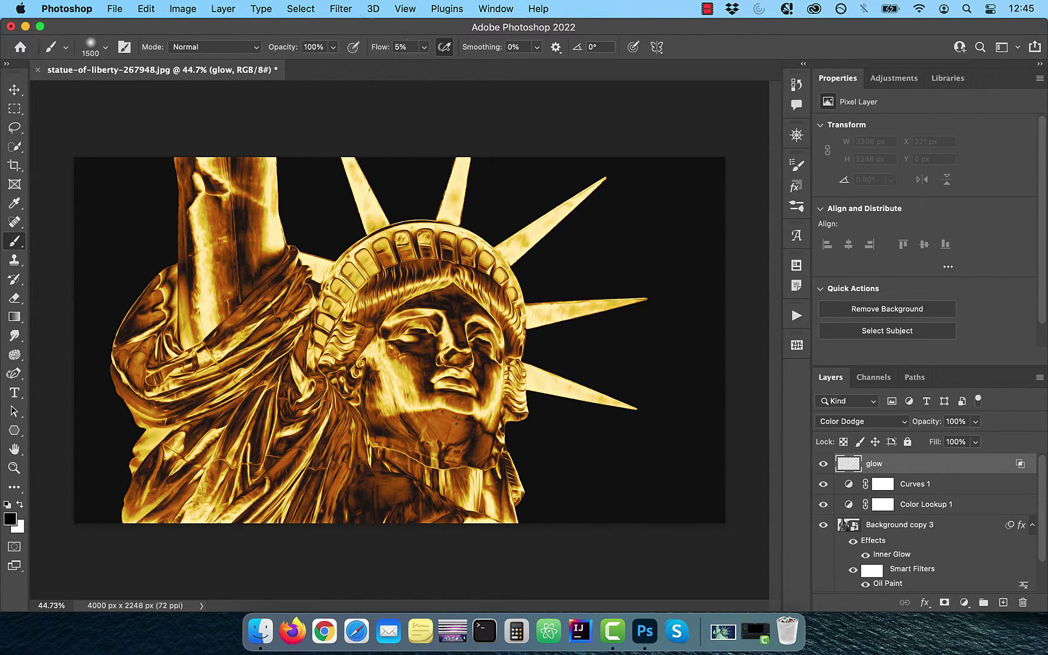
pyautogui.click(19, 505)
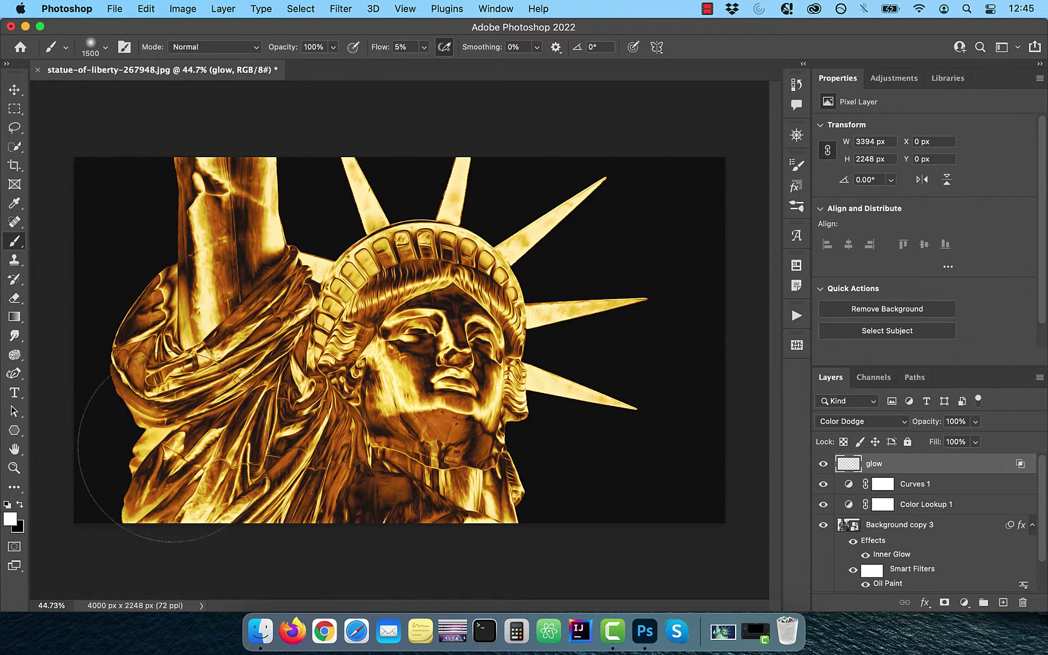
# Toggle the glow layer to compare, then add a layer named 'bg glow' above Color Fill 1.
pyautogui.click(824, 464)
pyautogui.click(824, 465)
pyautogui.scroll(-2, 926, 566)
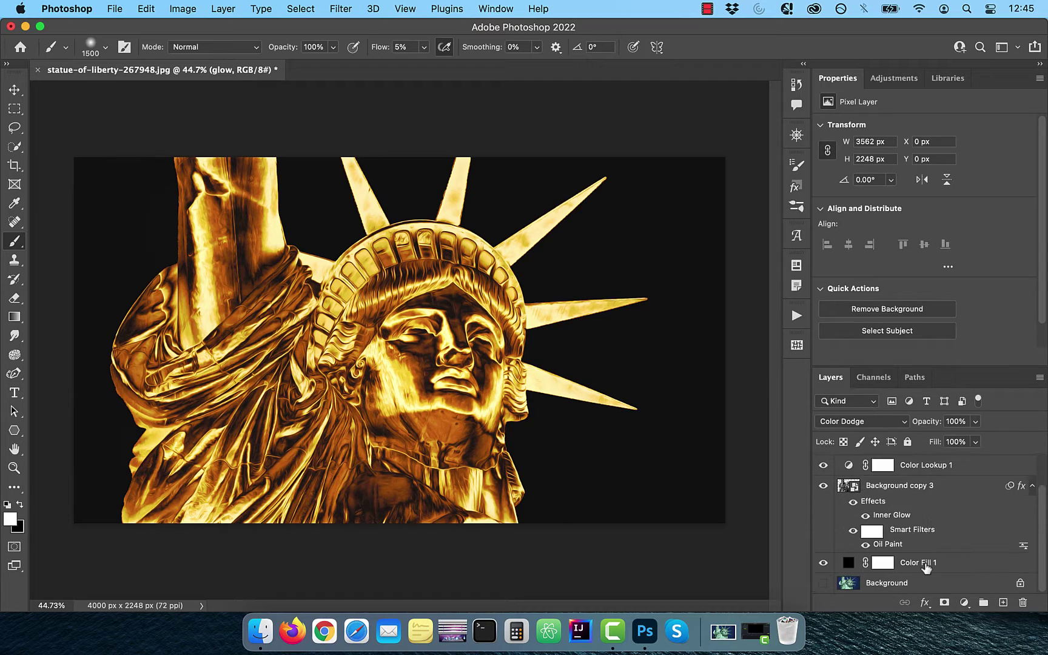
pyautogui.click(926, 566)
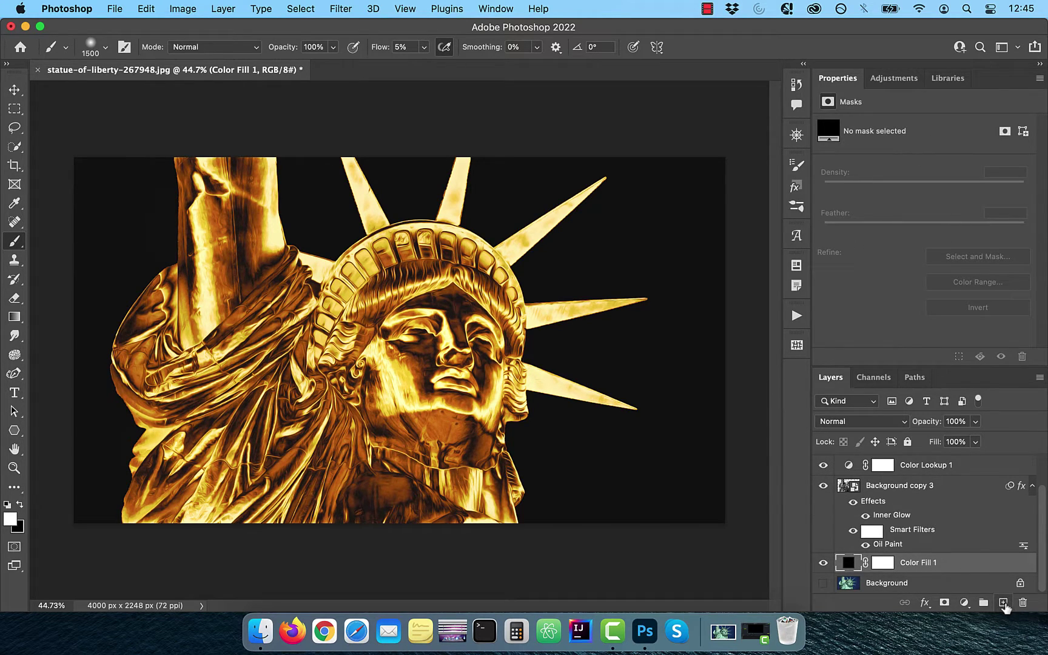
pyautogui.click(1003, 602)
pyautogui.scroll(-1, 978, 564)
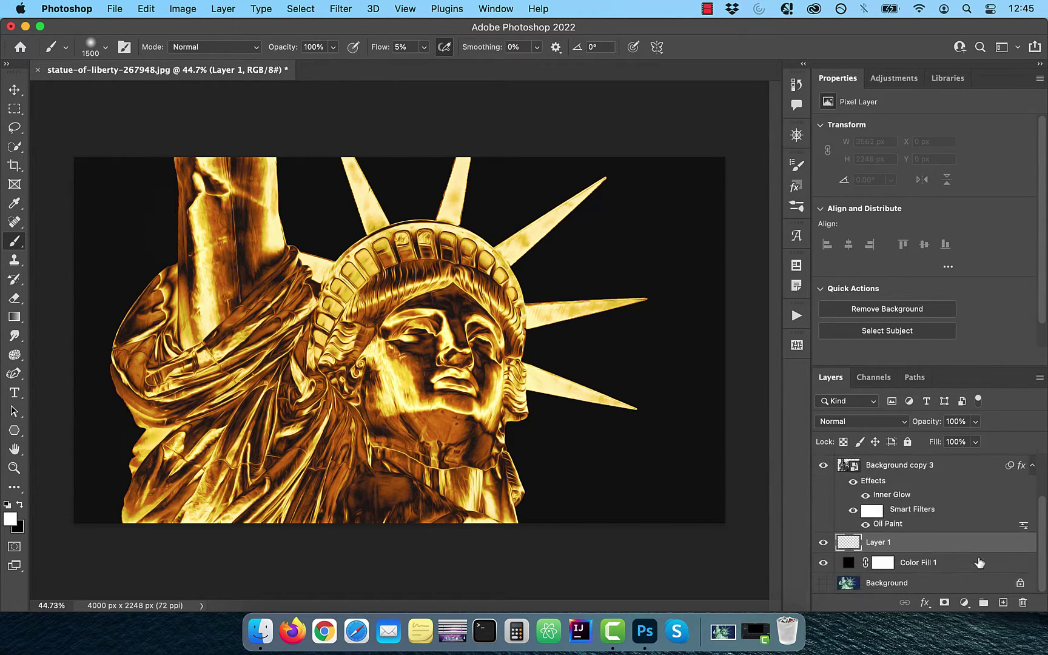
pyautogui.doubleClick(882, 543)
pyautogui.write('bg glow')
pyautogui.press('Return')
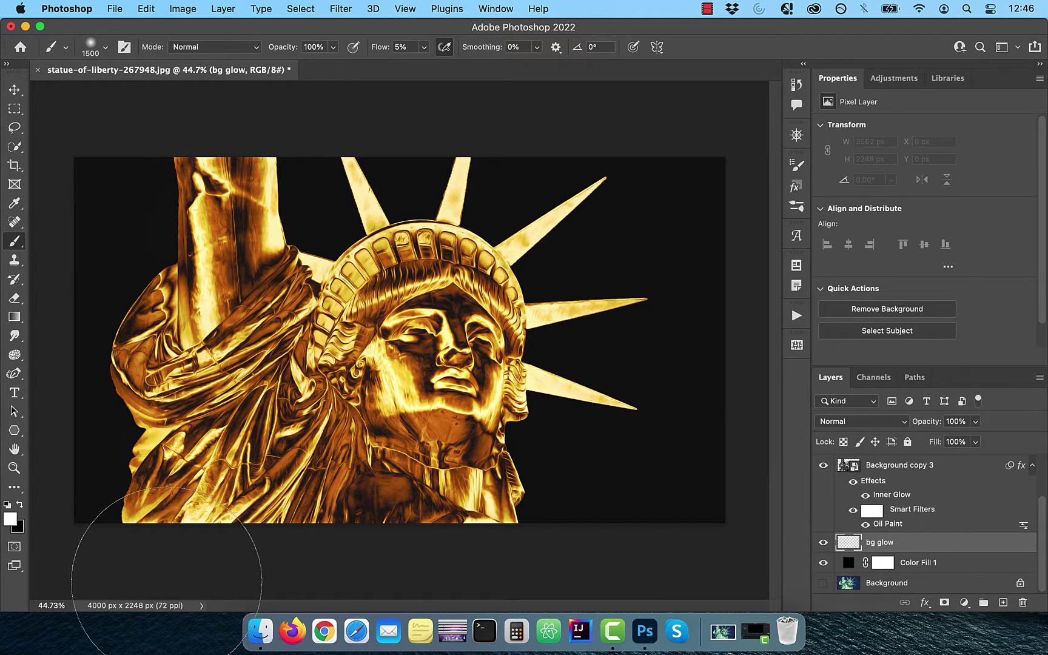
# Sample golden brown a27120 from the statue and brush a soft glow around the statue.
pyautogui.click(9, 523)
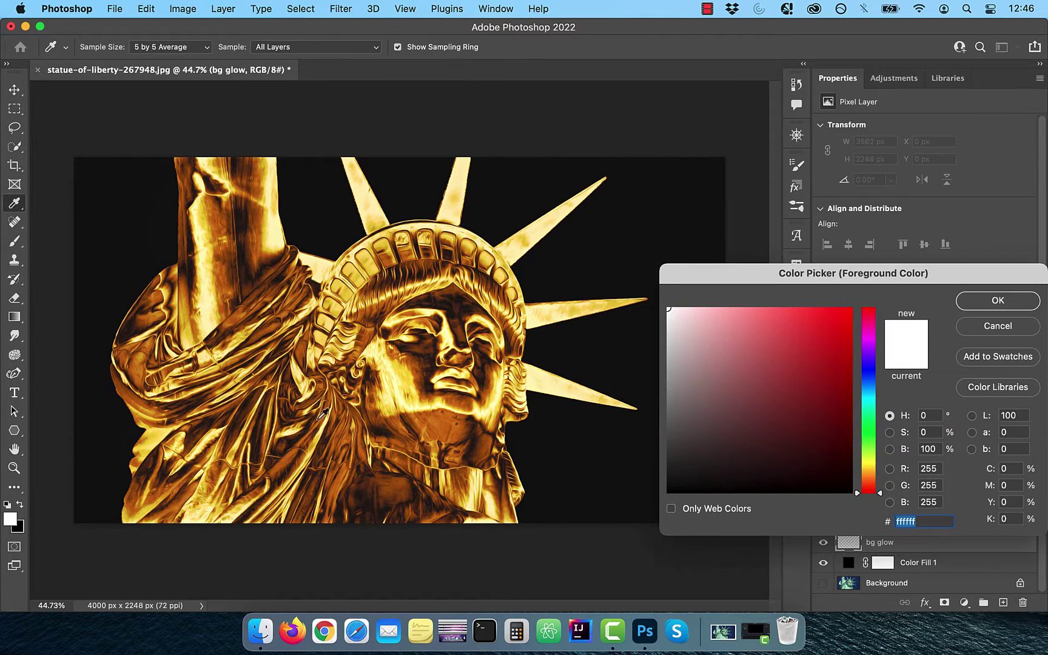
pyautogui.click(292, 393)
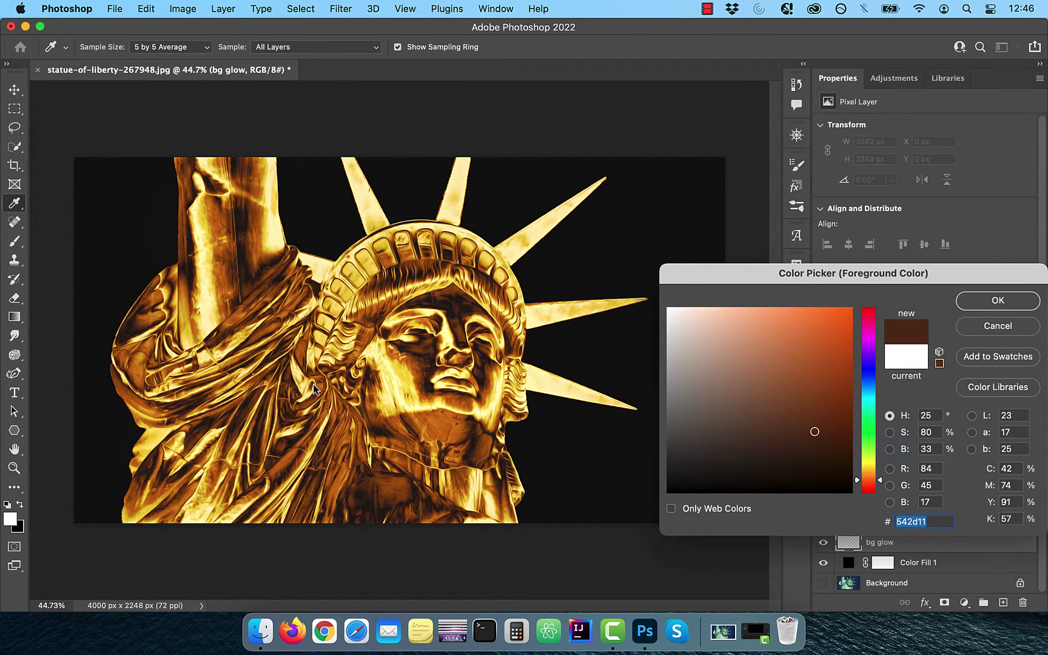
pyautogui.click(312, 385)
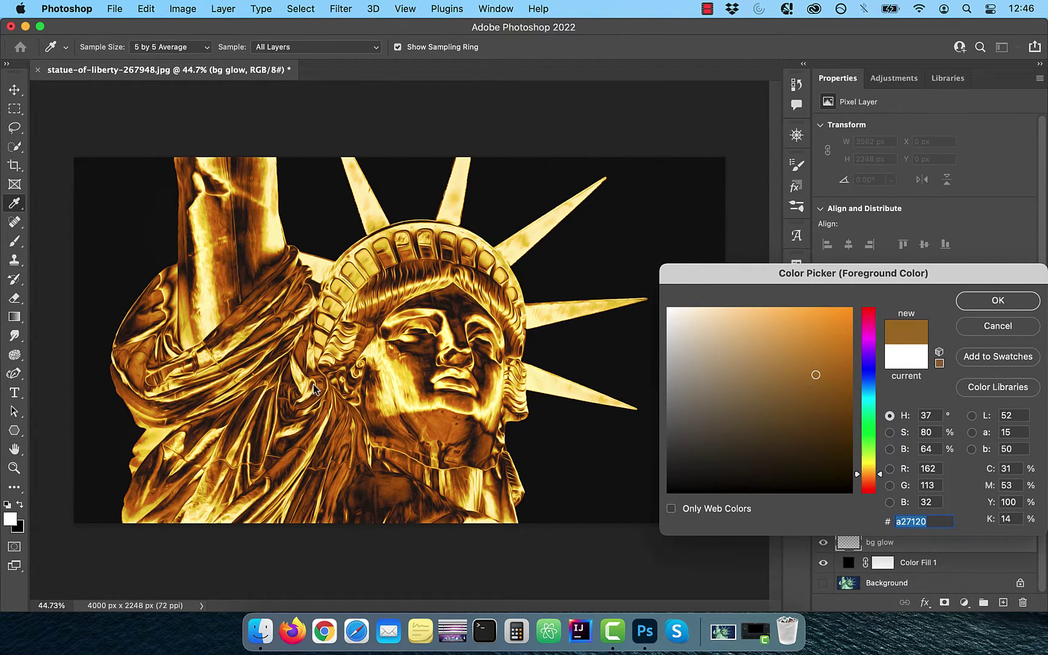
pyautogui.click(997, 301)
pyautogui.press('b')
pyautogui.moveTo(370, 200); pyautogui.dragTo(594, 358)
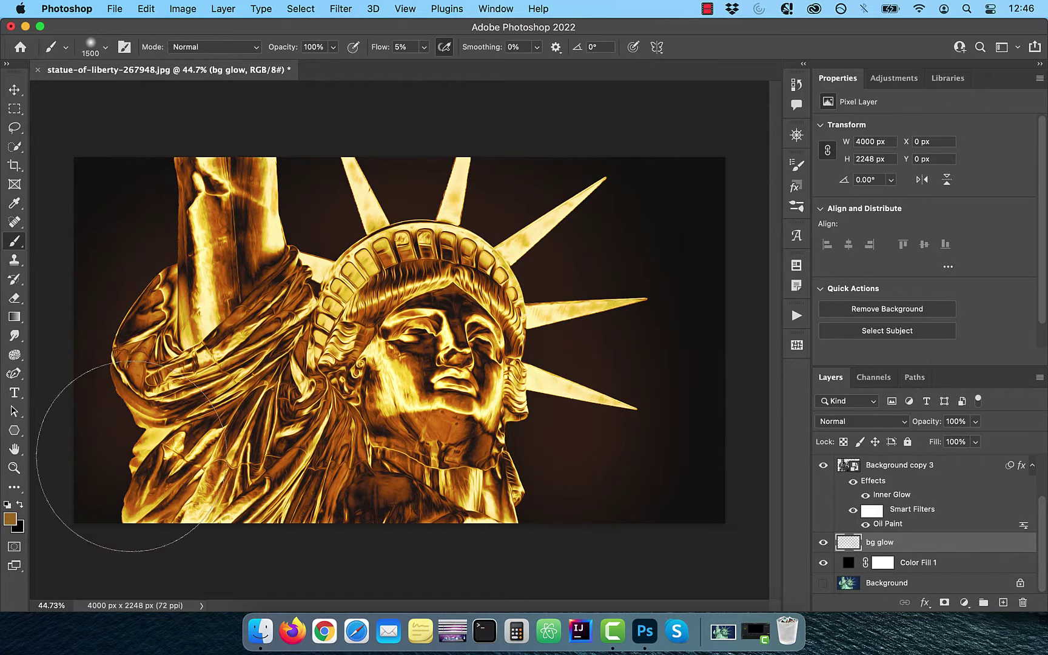
pyautogui.moveTo(584, 209); pyautogui.dragTo(571, 520)
# Set the bg glow layer's opacity to 50%.
pyautogui.click(955, 422)
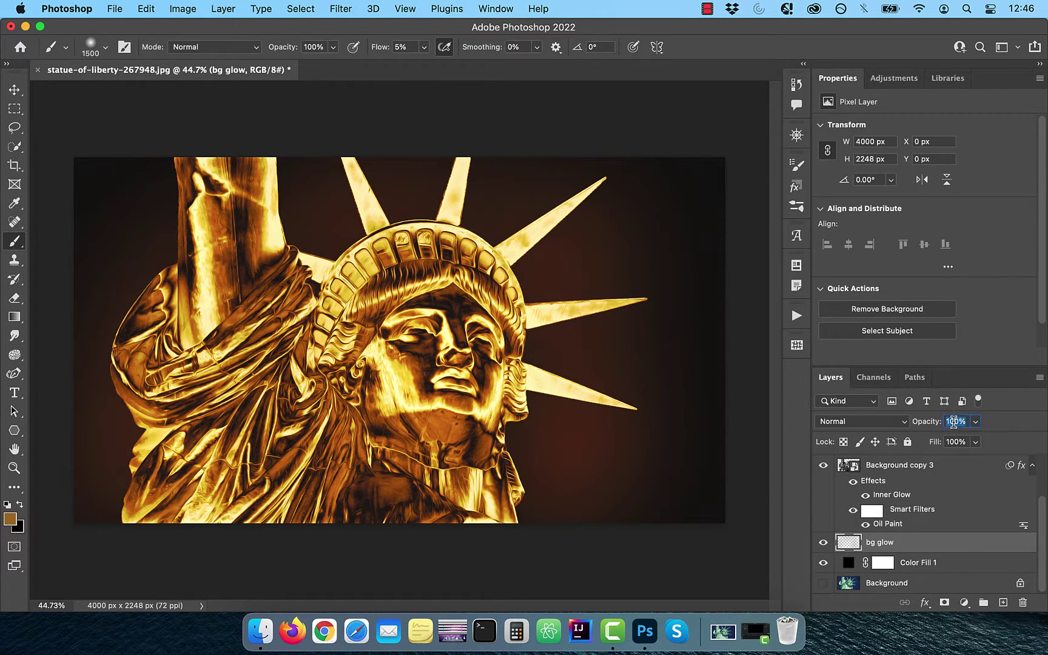
pyautogui.write('50')
pyautogui.press('Return')
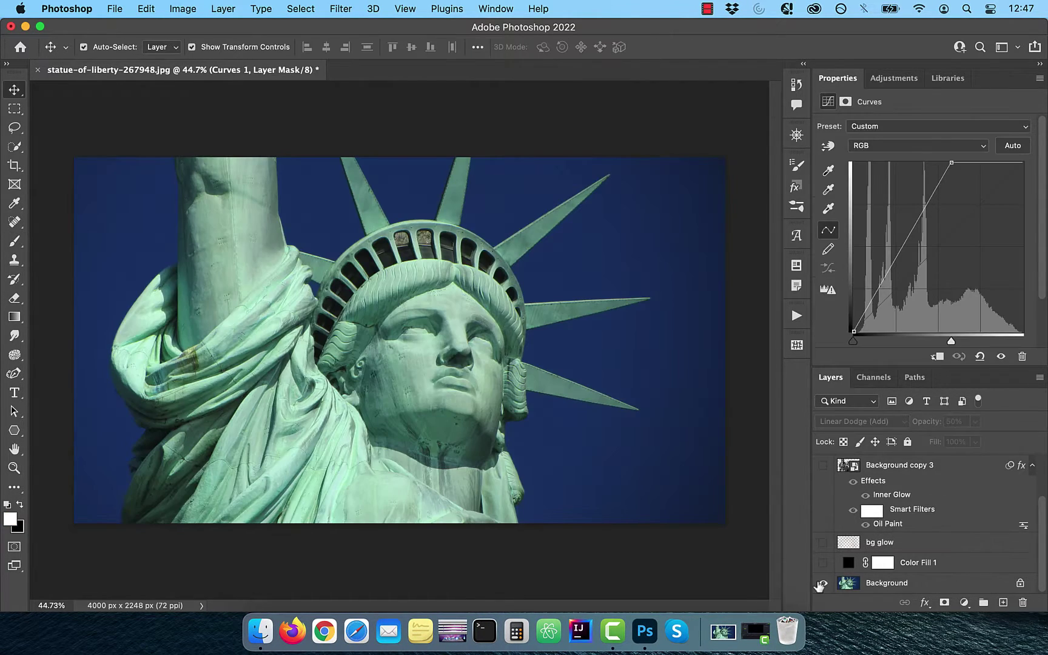
pyautogui.keyDown('alt'); pyautogui.click(821, 584); pyautogui.keyUp('alt')
pyautogui.keyDown('alt'); pyautogui.click(821, 584); pyautogui.keyUp('alt')
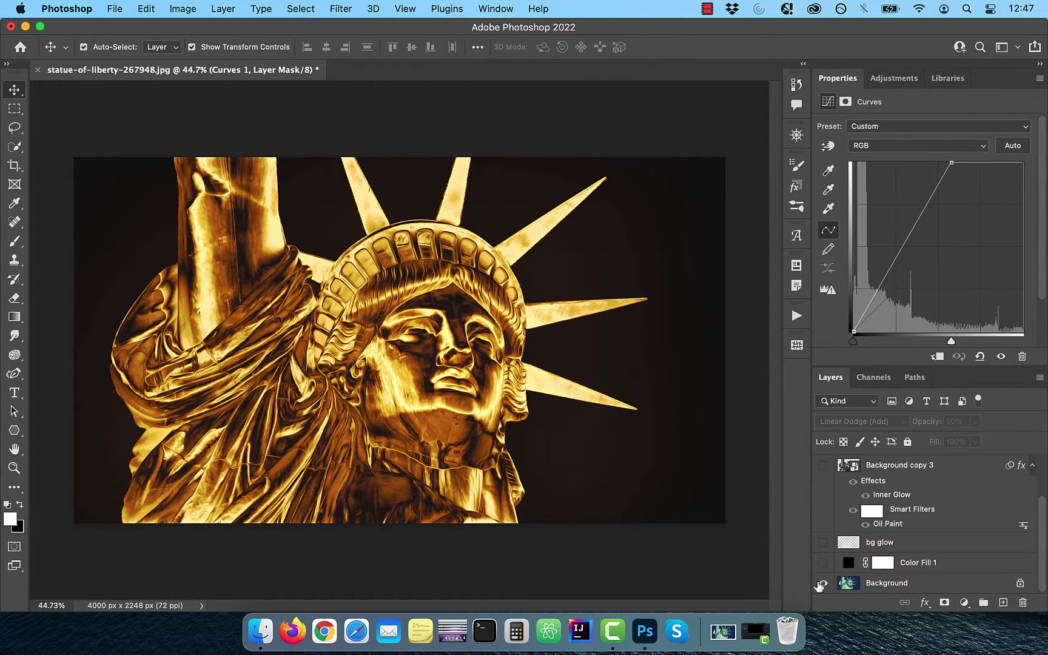
pyautogui.keyDown('alt'); pyautogui.click(821, 583); pyautogui.keyUp('alt')
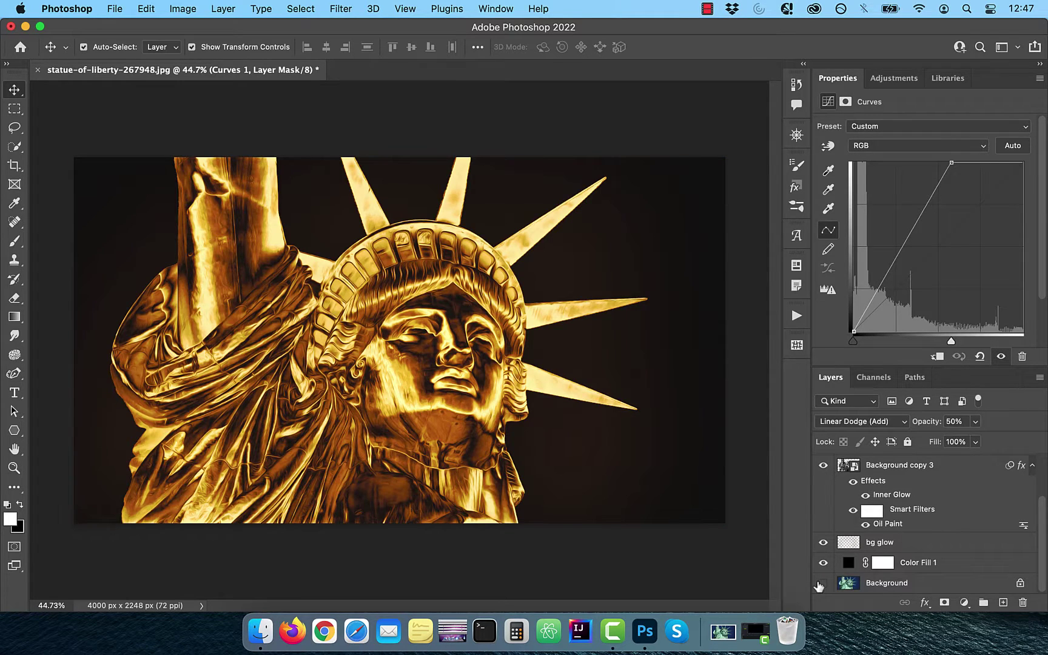
pyautogui.keyDown('alt'); pyautogui.click(821, 584); pyautogui.keyUp('alt')
pyautogui.click(819, 586)
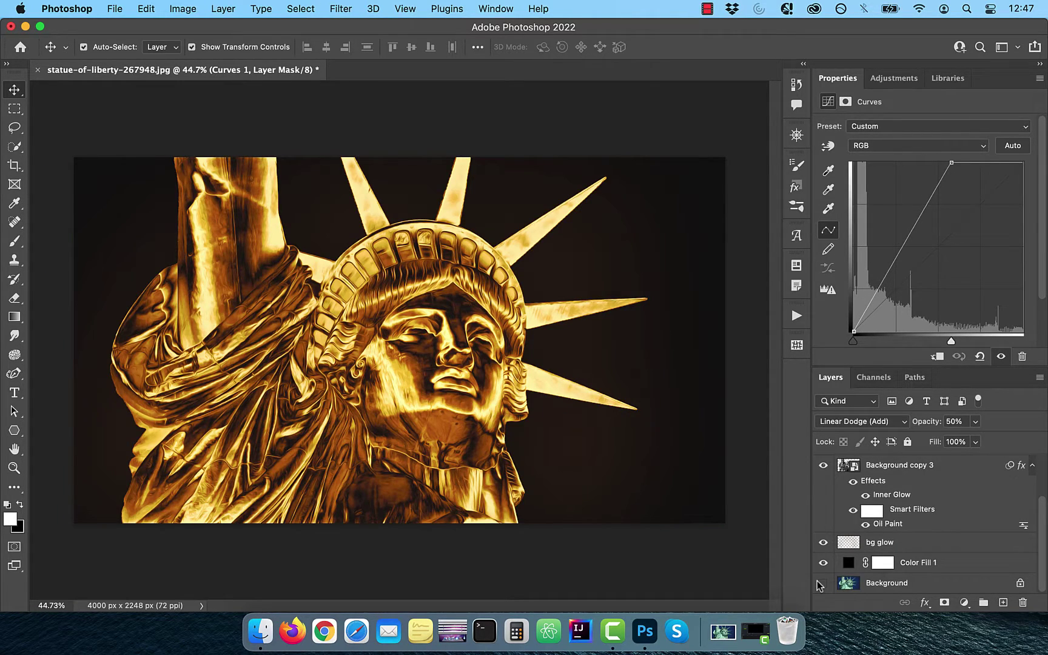